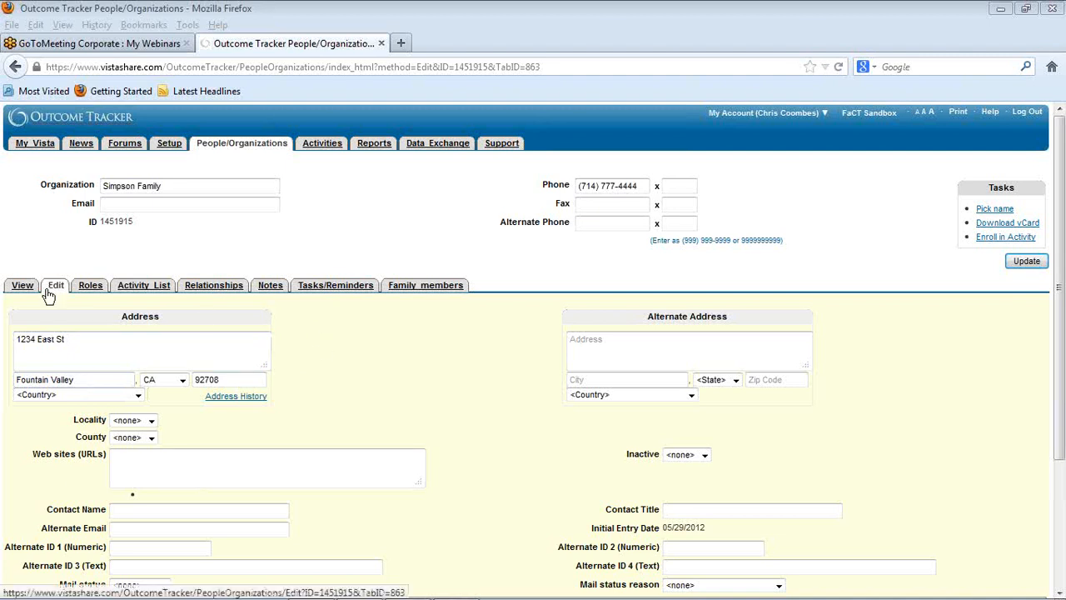
Step: Show the family's members and start enrolling the primary family member in an activity
click(426, 286)
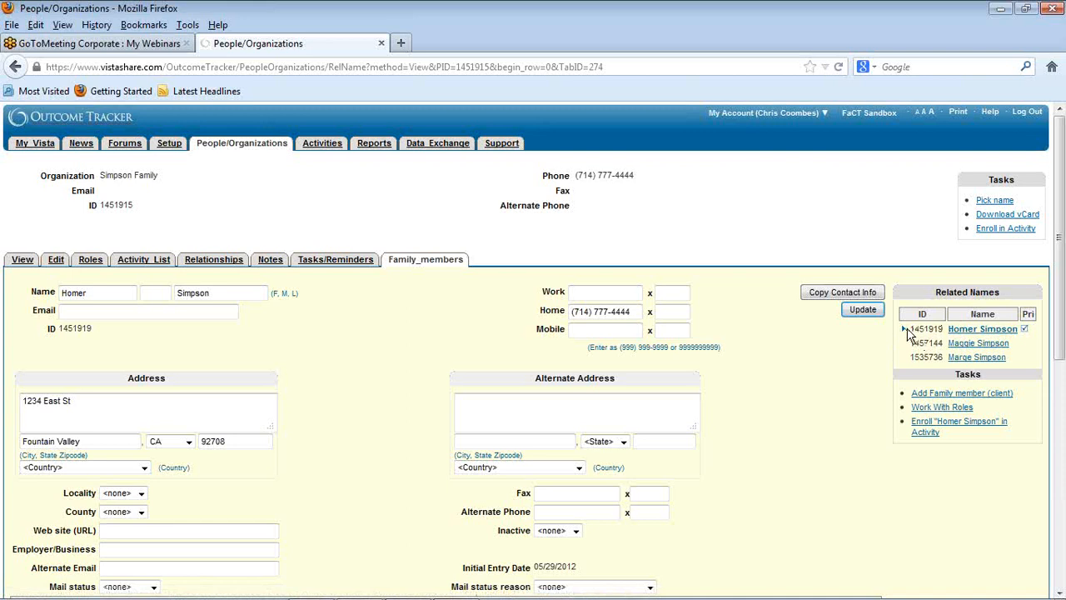
click(934, 440)
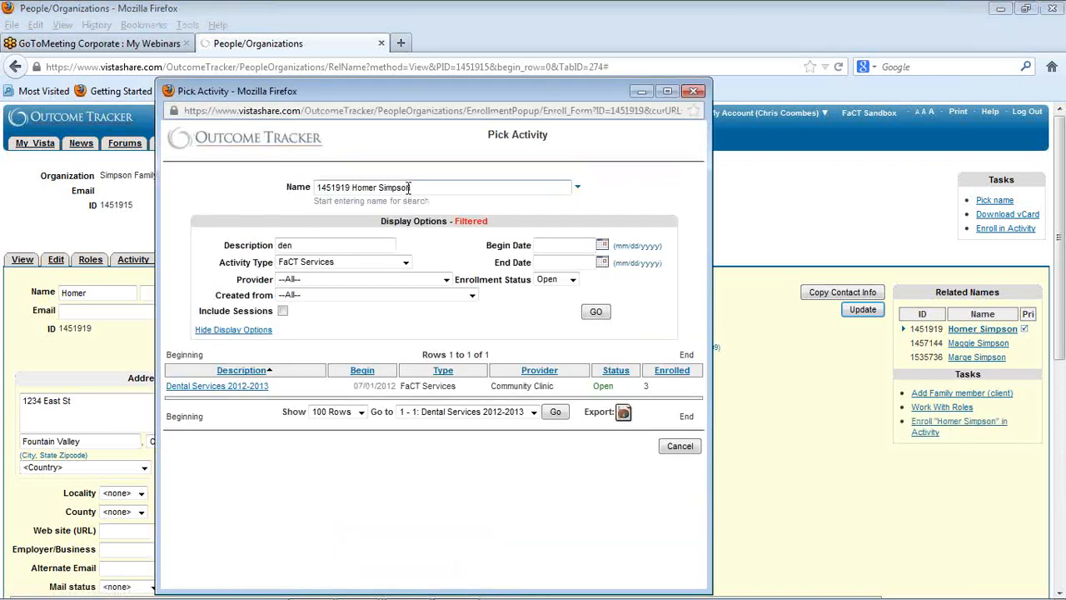
Step: Filter the activities by the description "cou" and pick Individual Counseling ABC 2011-2012
double_click(288, 245)
key(BackSpace)
click(597, 313)
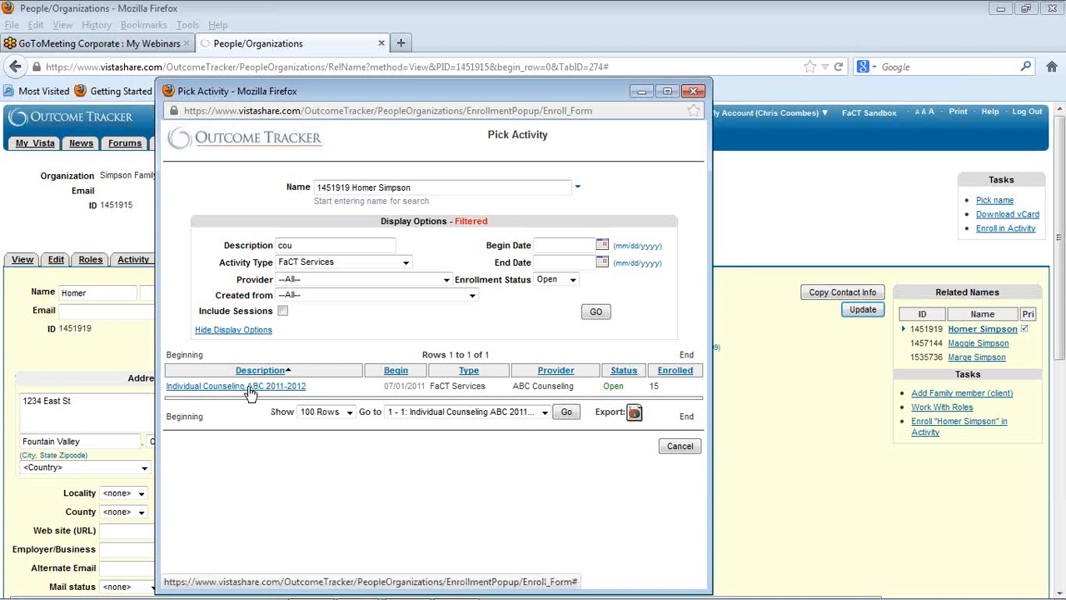
click(213, 391)
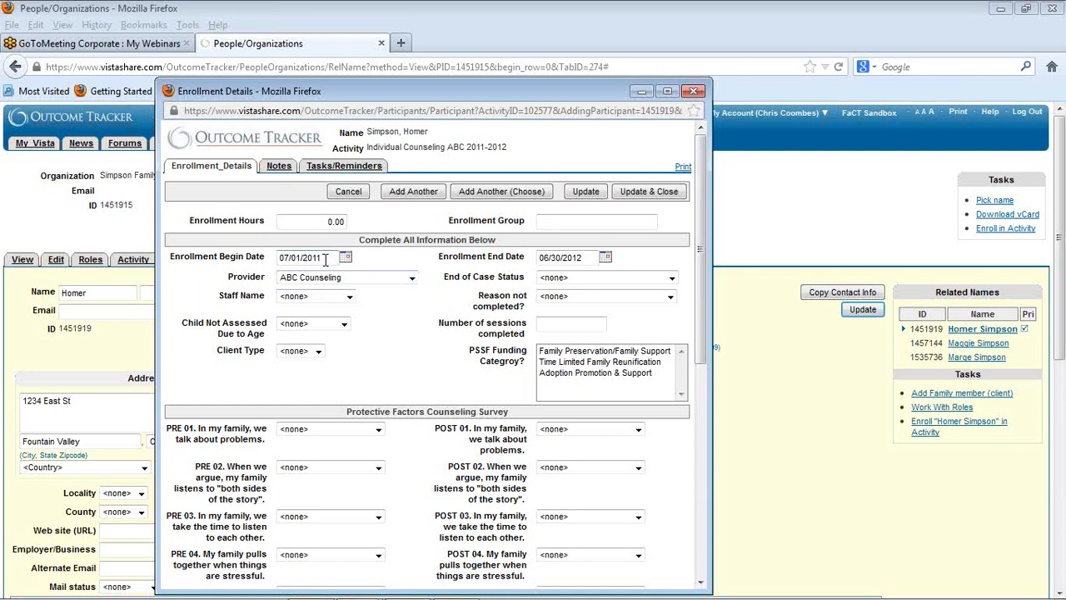
Step: Set the enrollment begin date to 10/17/12
drag(326, 259, 221, 265)
key(BackSpace)
text(10/)
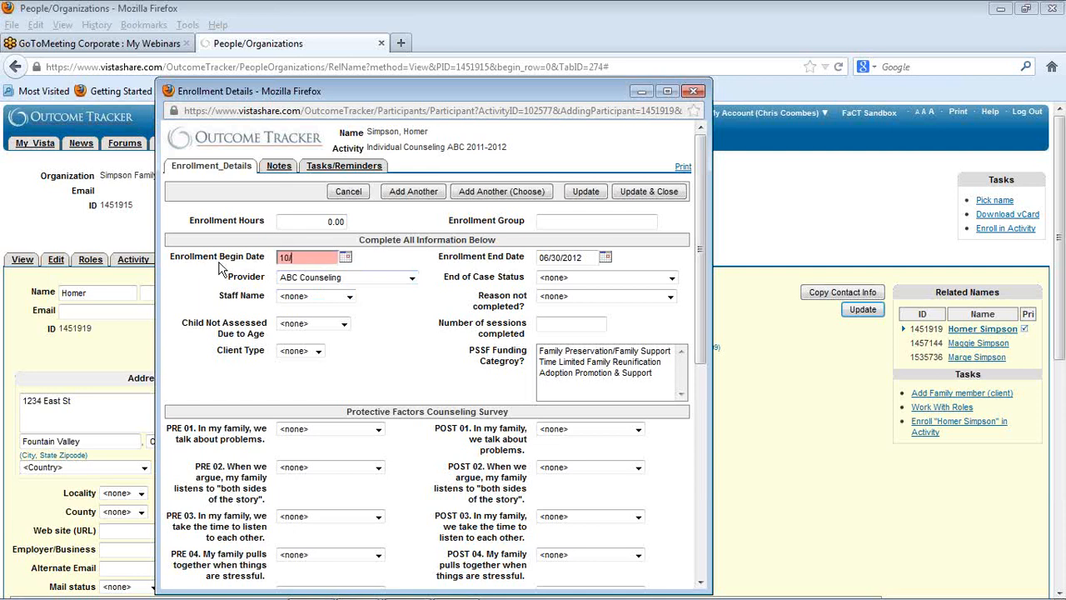
text(17/12)
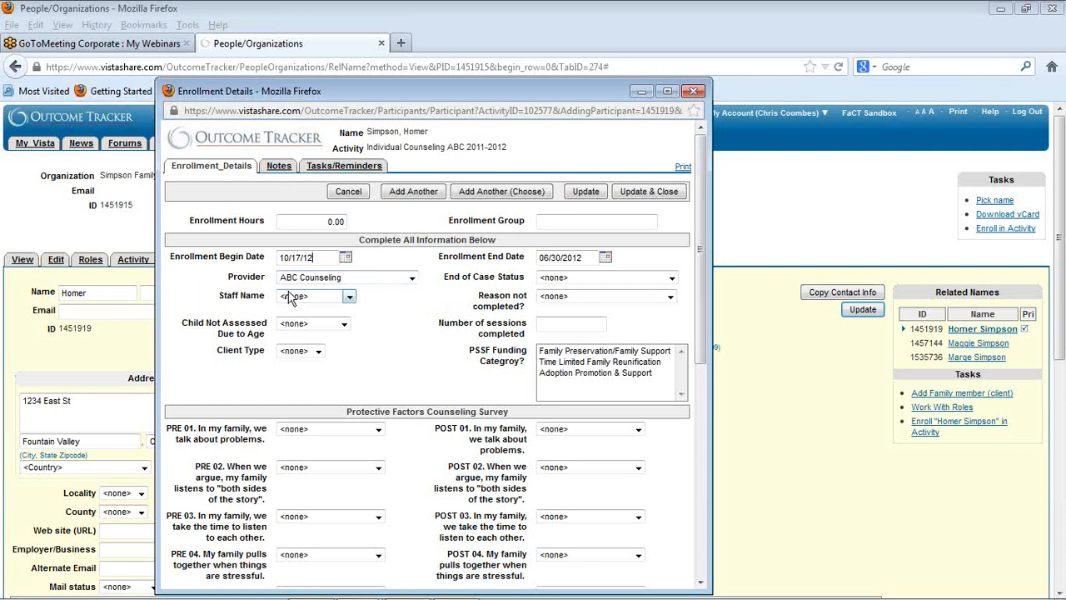
Step: Assign the counseling staff member to the enrollment and set the client type to Adult
click(350, 297)
click(313, 409)
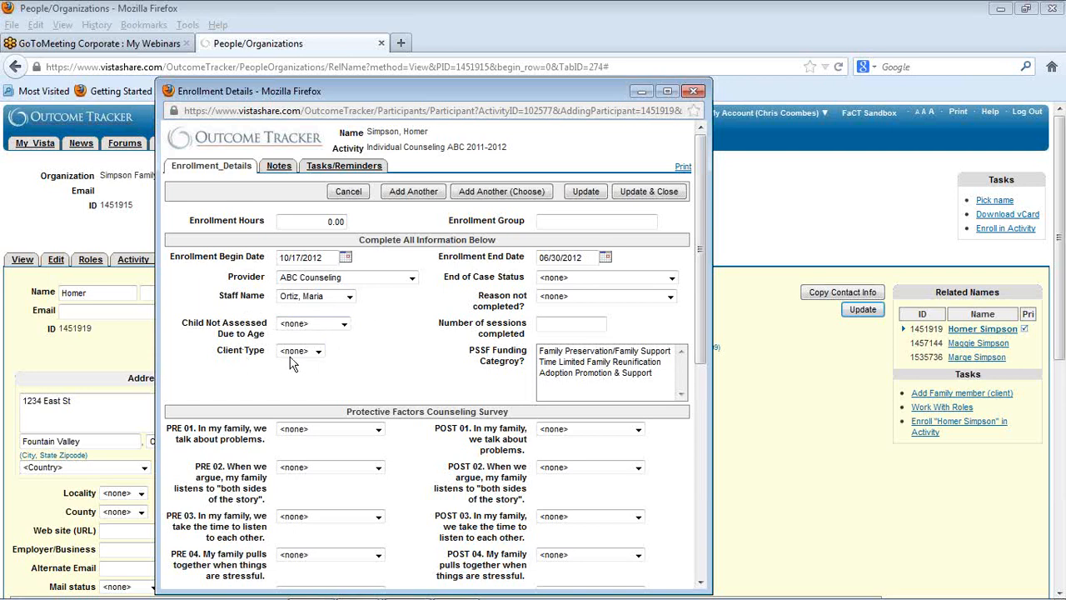
click(292, 353)
click(300, 377)
Step: Answer survey questions PRE 01 to PRE 04 with 3-Rarely and PRE 05 with 4-About half of the time
scroll(367, 358, down, 2)
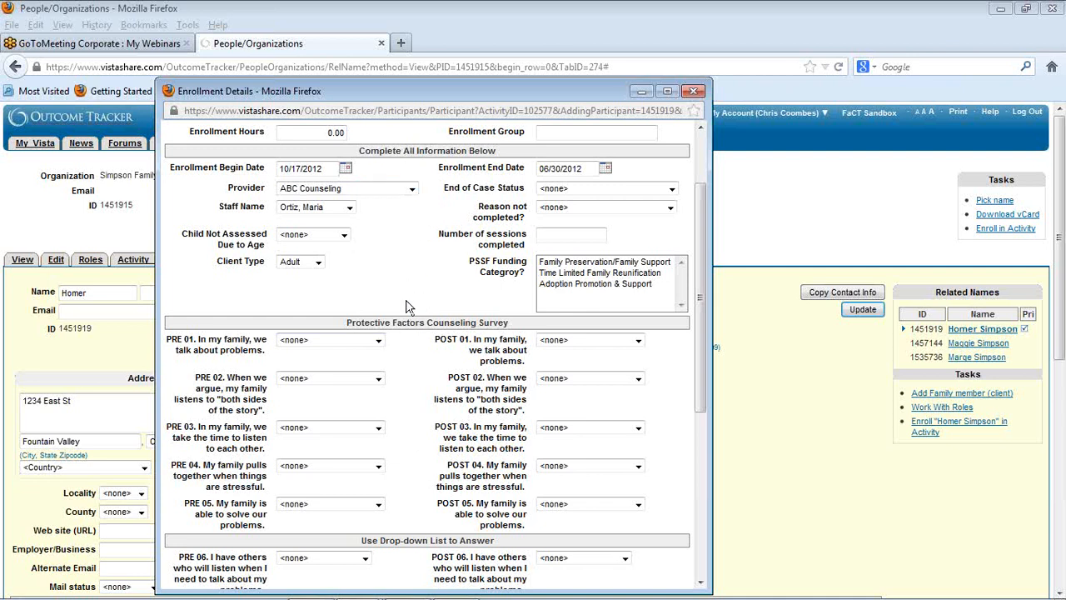
scroll(375, 345, down, 3)
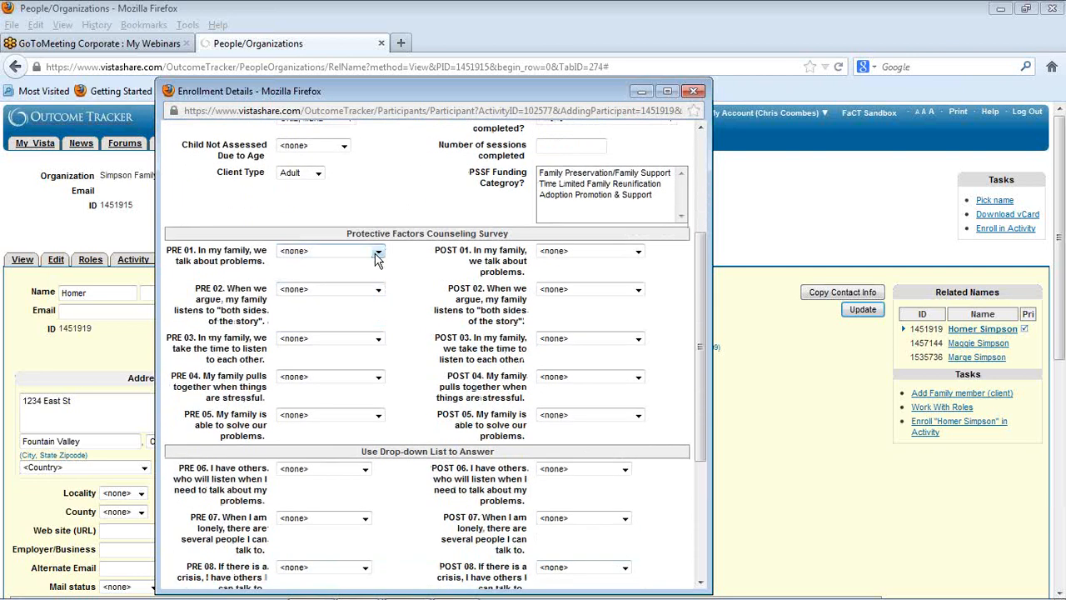
click(377, 251)
click(304, 297)
click(377, 289)
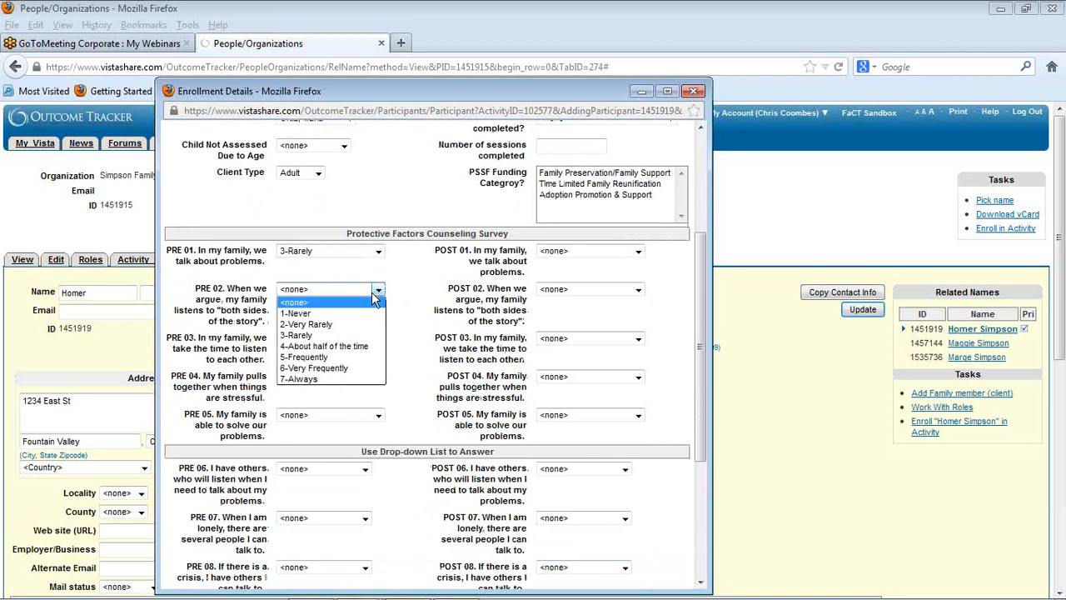
click(311, 336)
click(378, 338)
click(302, 382)
click(377, 376)
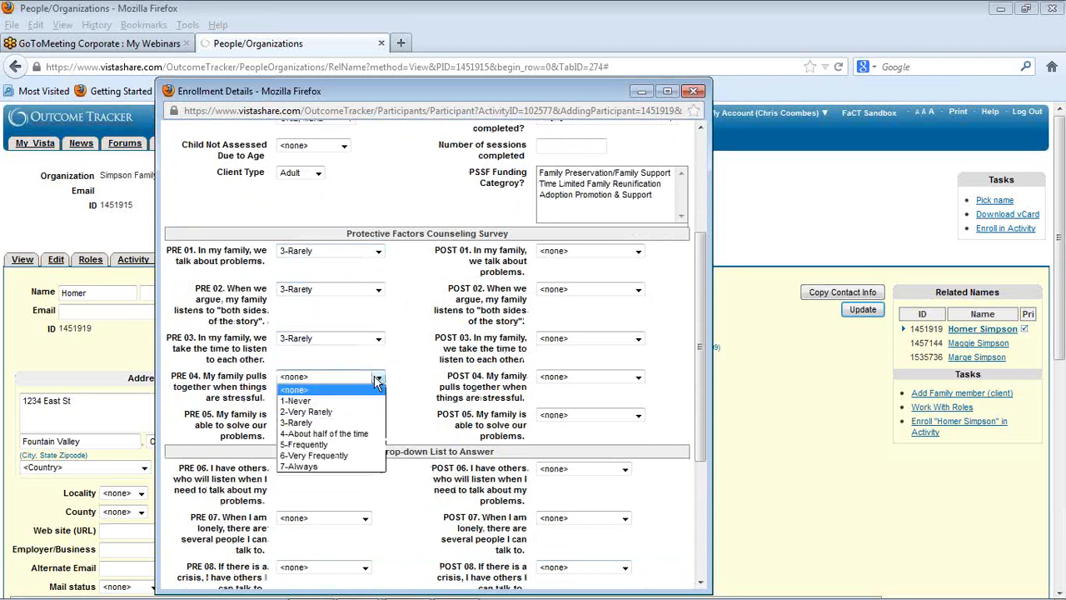
click(296, 422)
click(377, 415)
click(324, 472)
Step: Answer PRE 06 with 5-Slightly Agree, PRE 07 with 3-Slightly Disagree and PRE 08 with 4-Neutral
scroll(332, 410, down, 2)
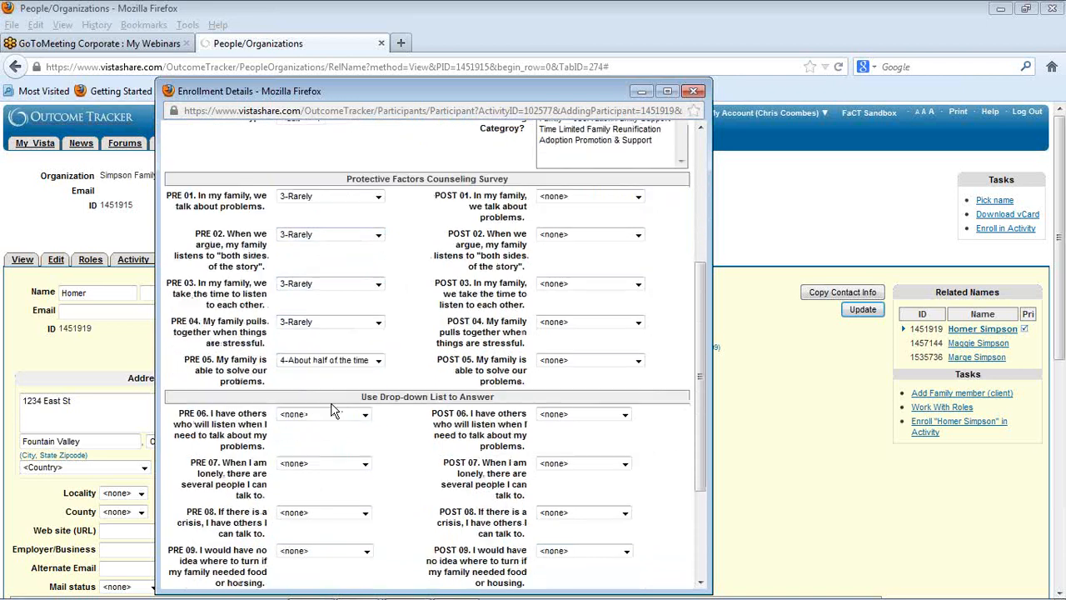
scroll(332, 410, down, 3)
click(364, 261)
click(308, 328)
click(358, 310)
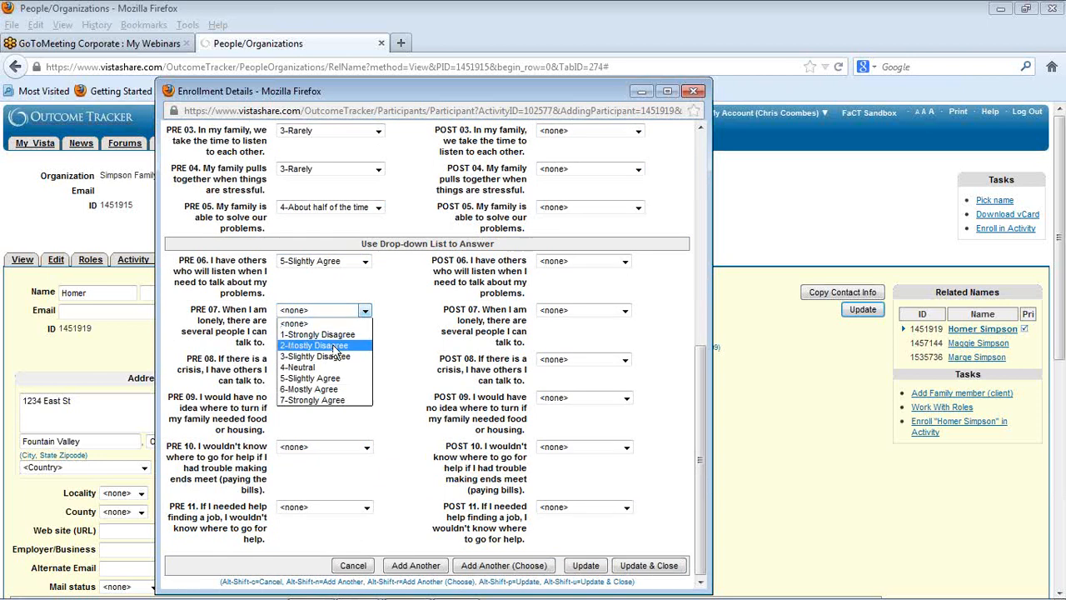
click(315, 356)
click(365, 359)
click(325, 416)
Step: Answer PRE 09 and PRE 10 with 4. Neutral and PRE 11 with 7. Strongly Agree
click(366, 397)
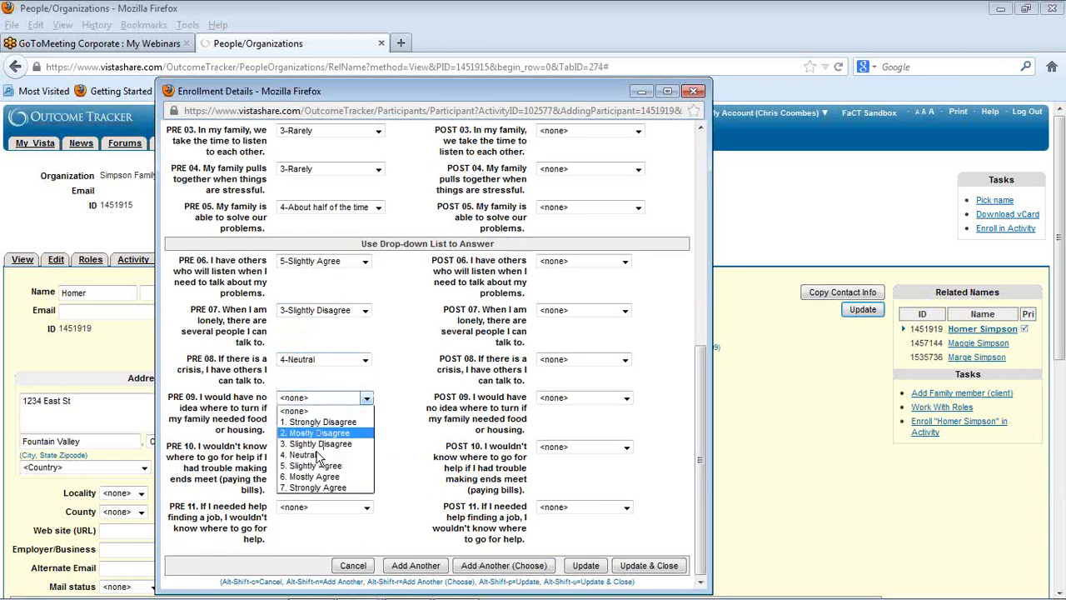
click(316, 455)
click(366, 446)
click(317, 503)
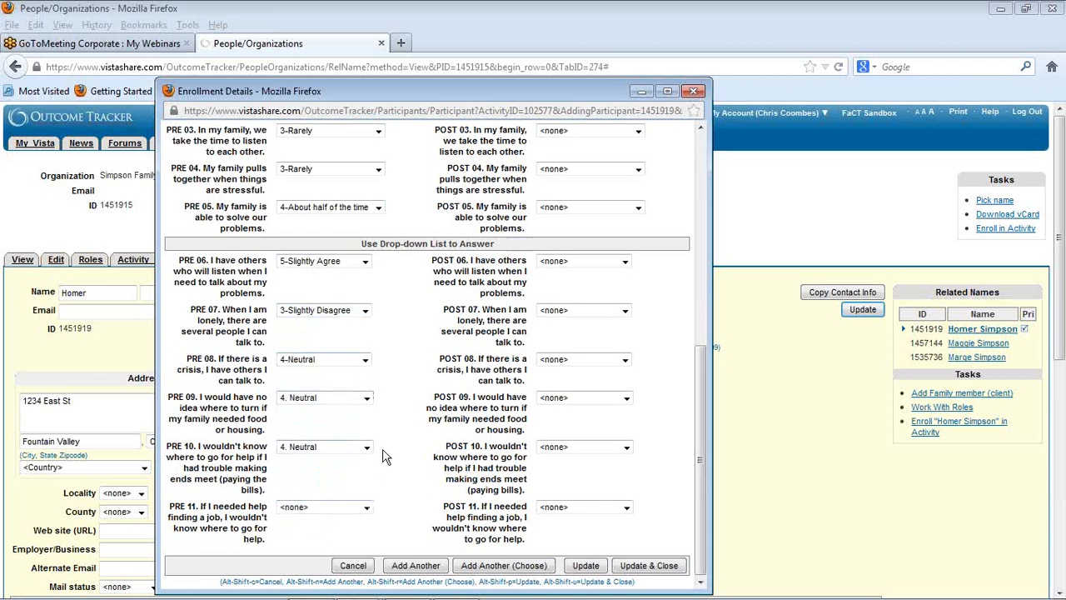
click(366, 507)
click(321, 496)
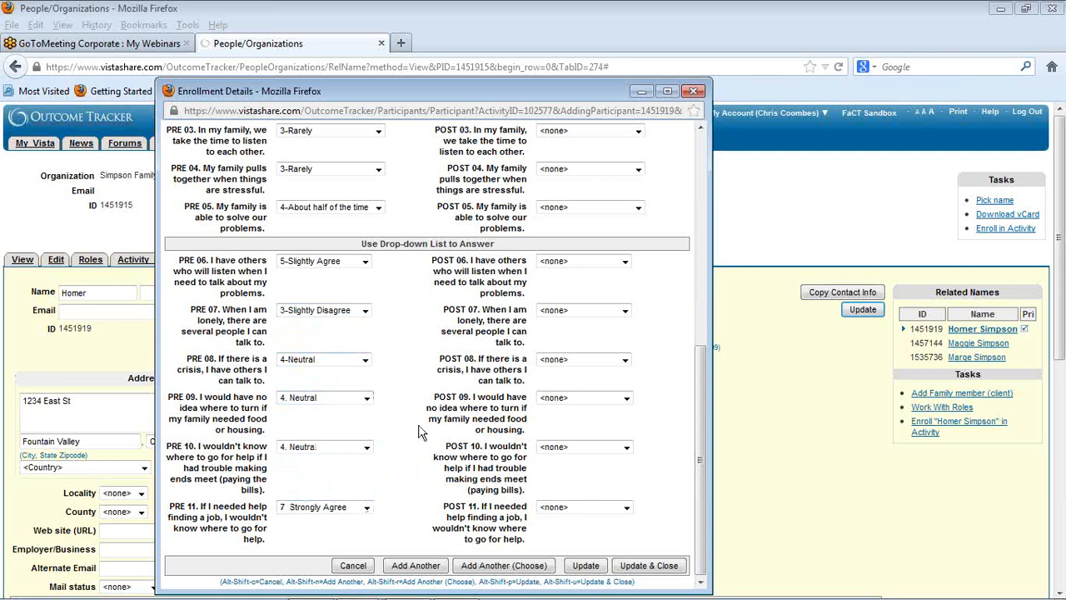
Step: Clear the enrollment end date
scroll(417, 427, up, 10)
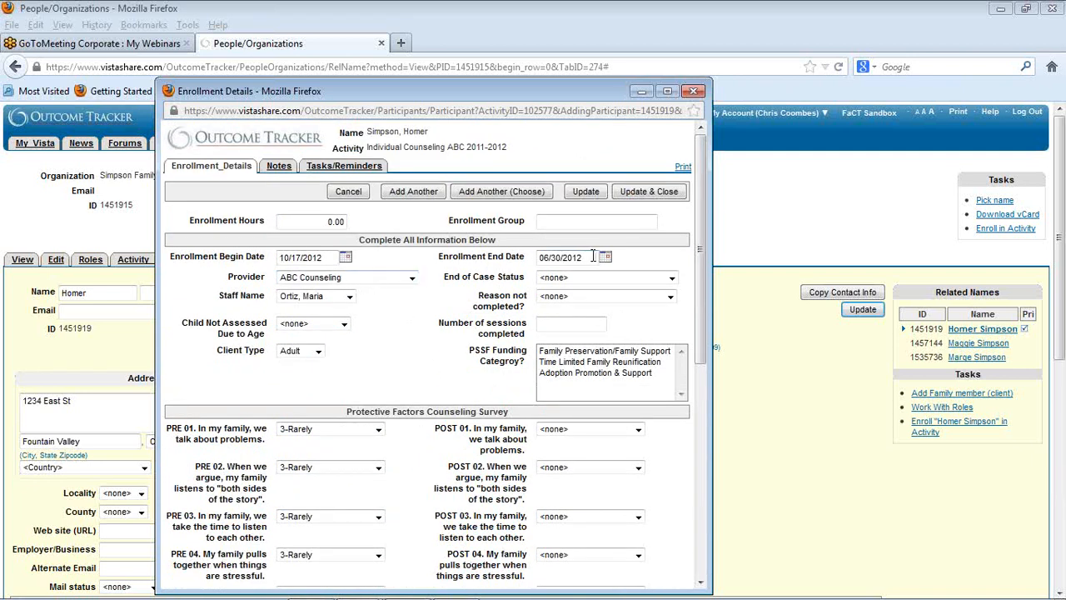
key(BackSpace)
key(BackSpace)
key(BackSpace)
key(BackSpace)
key(BackSpace)
key(BackSpace)
key(BackSpace)
key(BackSpace)
key(BackSpace)
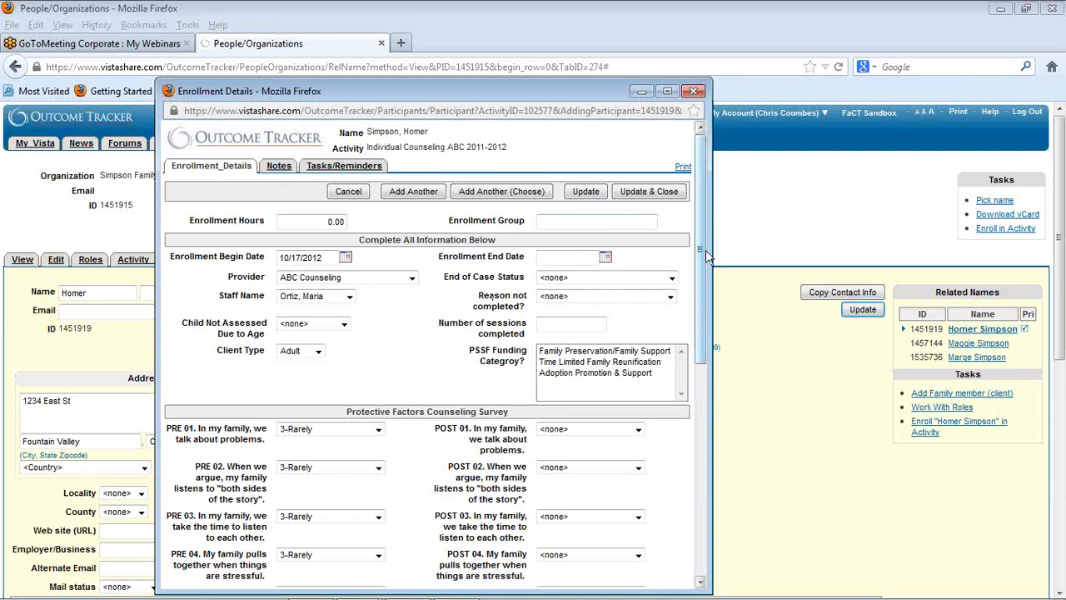
Step: Save the enrollment with Add Another (Choose) and clear the participant's name in the activity picker
drag(700, 256, 694, 467)
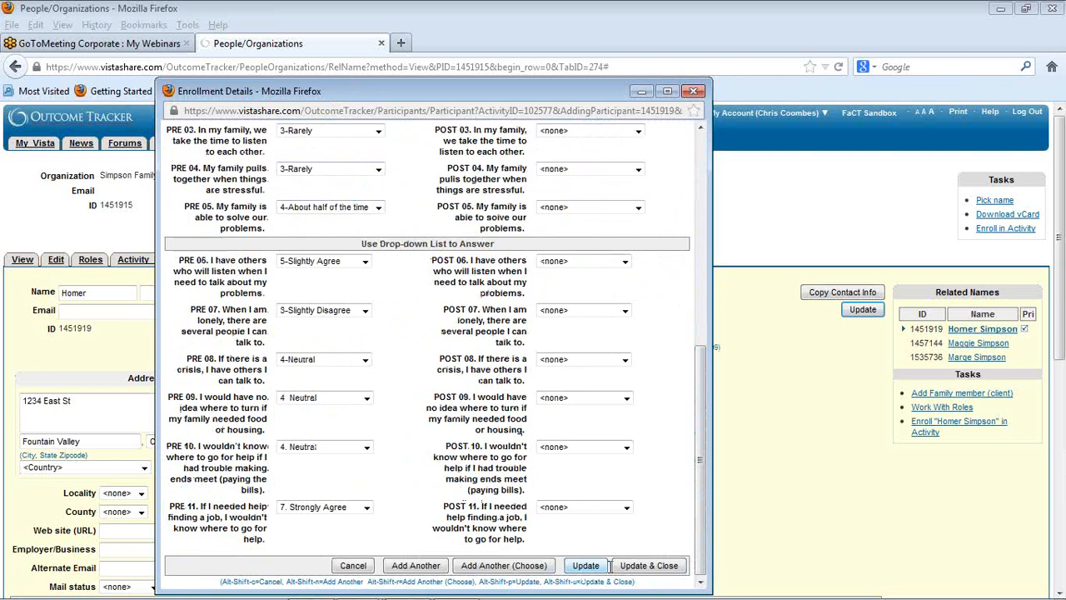
click(490, 573)
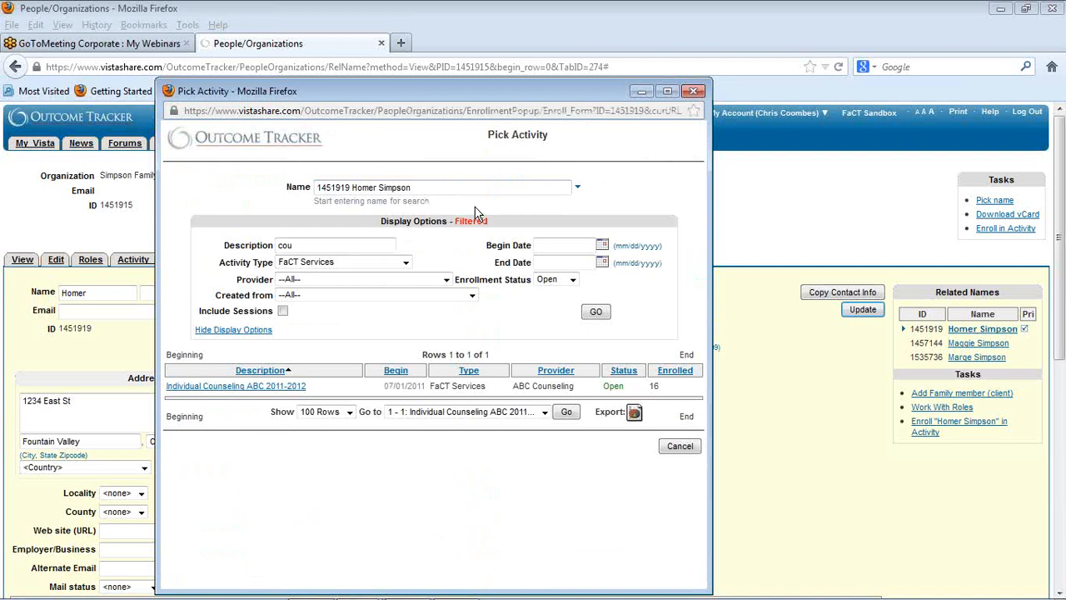
drag(419, 188, 317, 188)
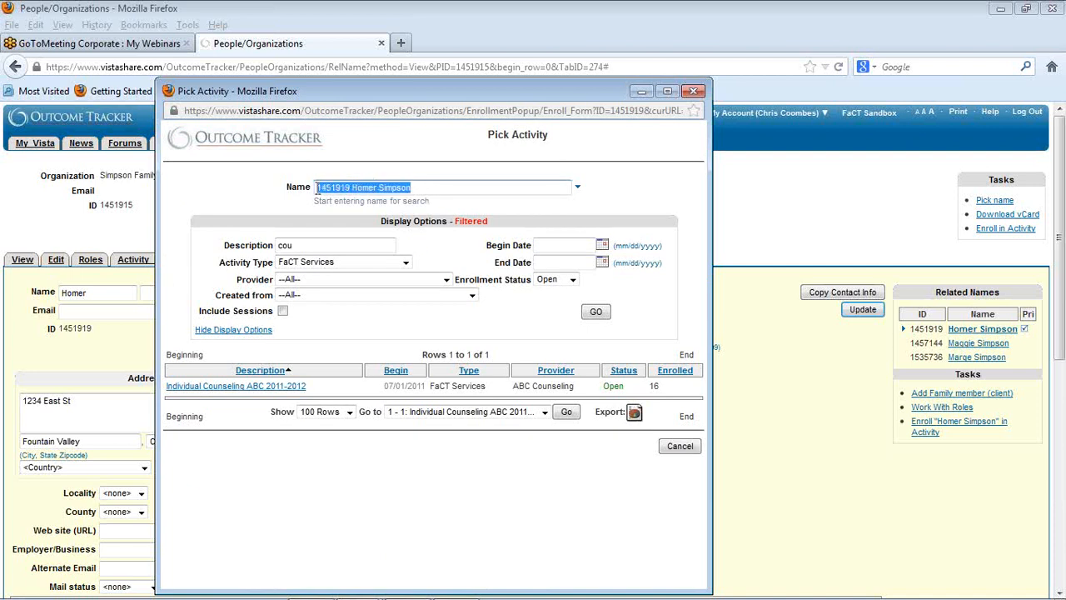
key(BackSpace)
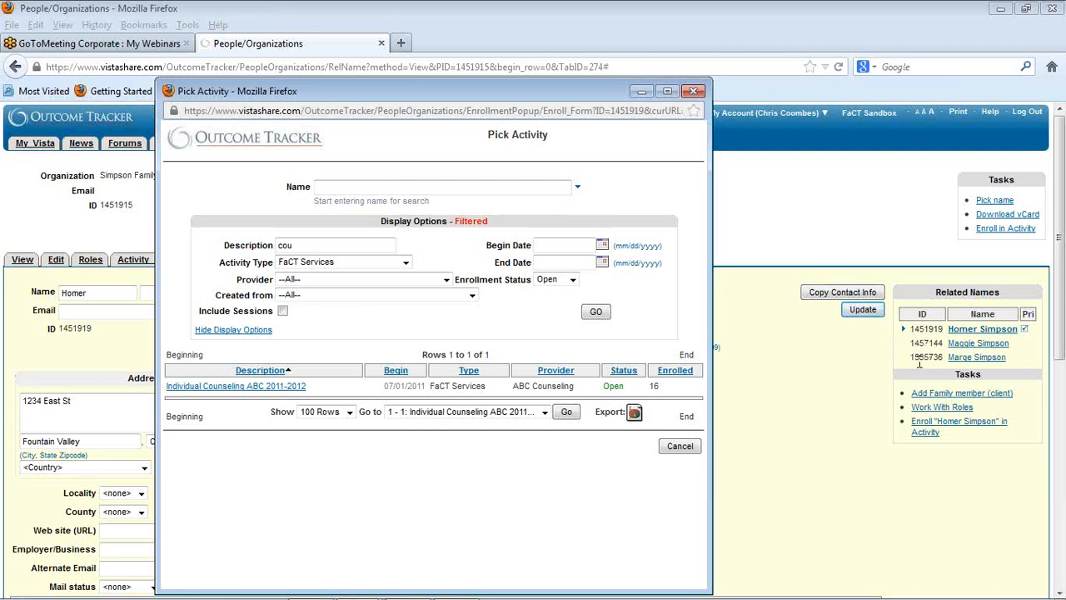
Step: Copy the ID of the last family member under Related Names and return to the Pick Activity window
drag(913, 356, 942, 357)
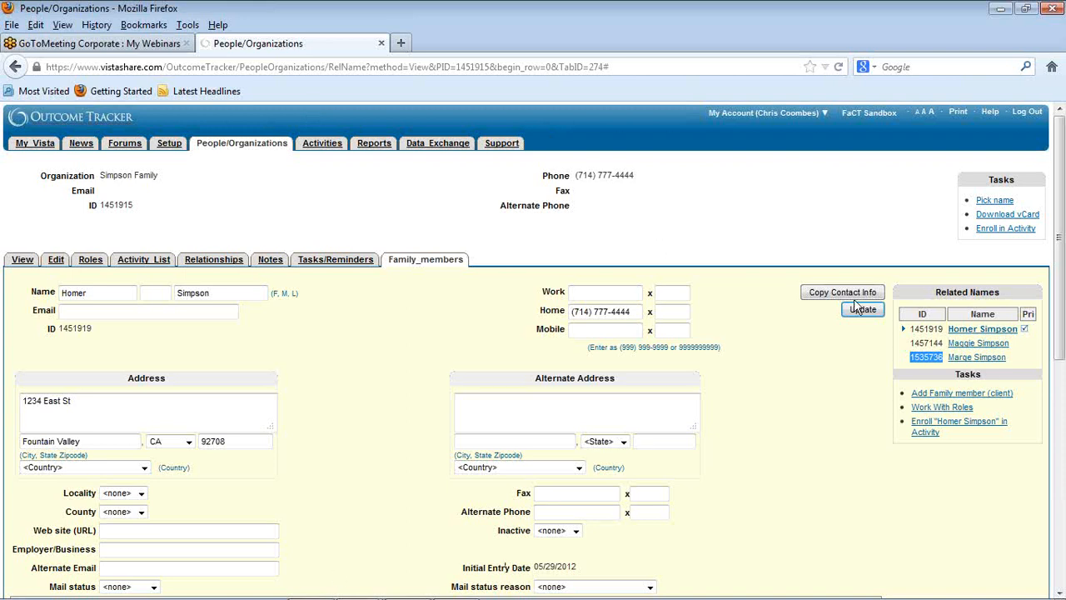
right_click(920, 359)
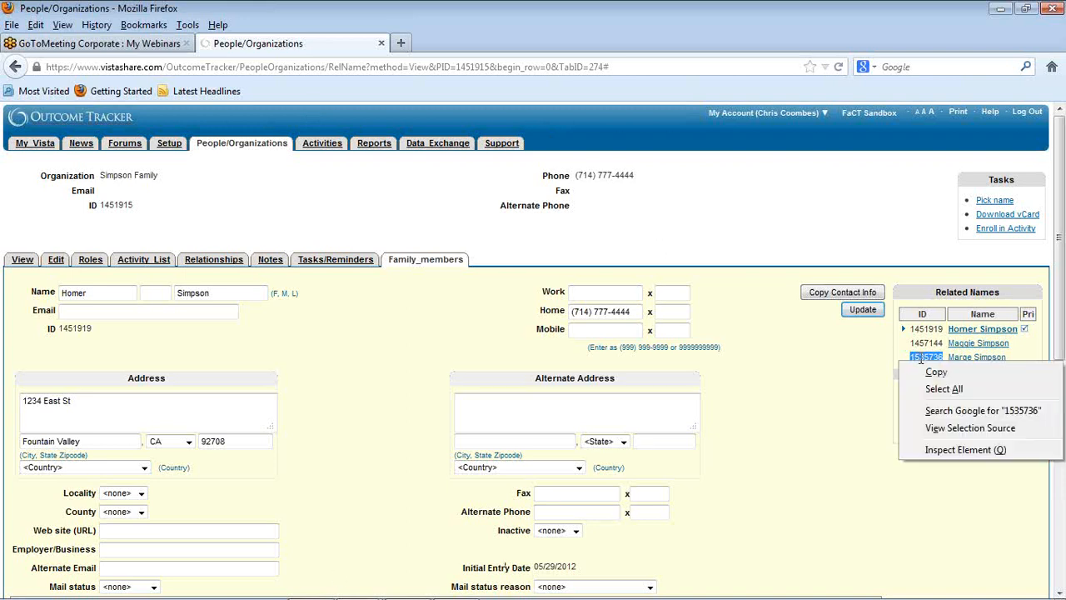
click(936, 372)
mouse_move(402, 588)
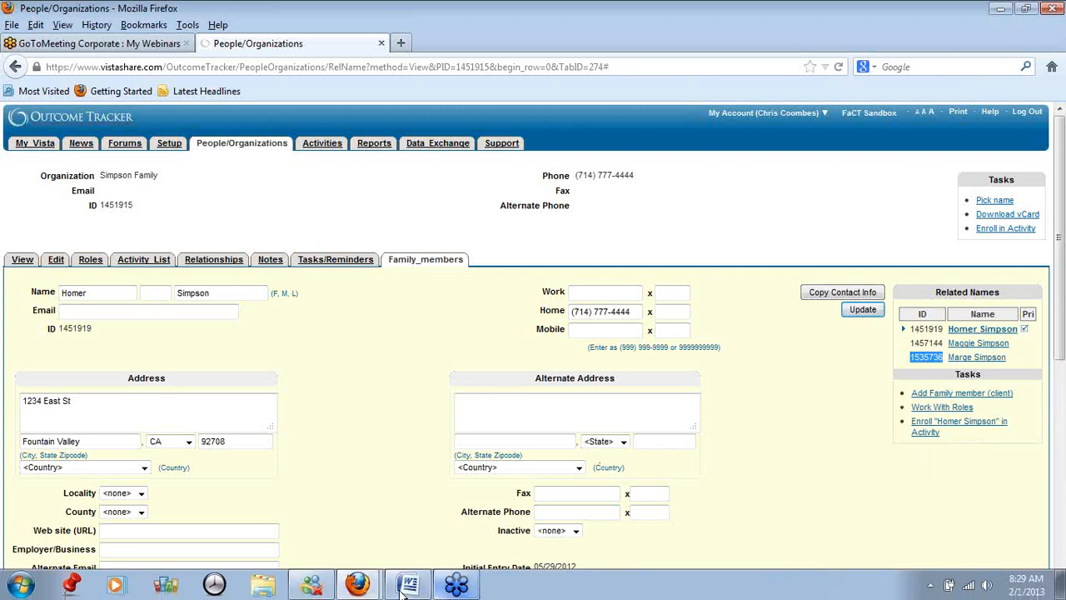
click(357, 585)
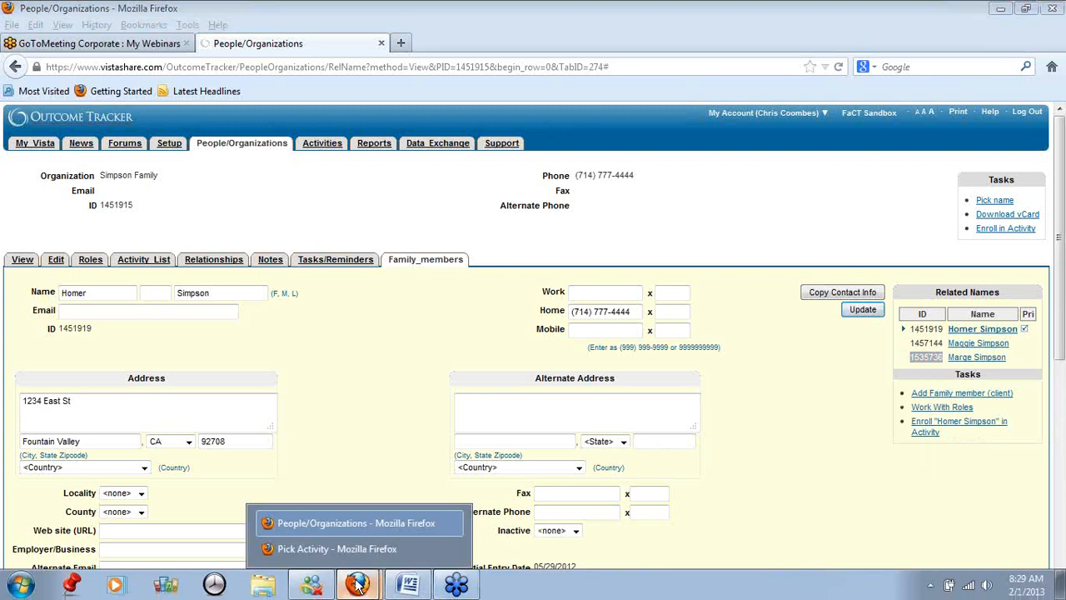
click(324, 549)
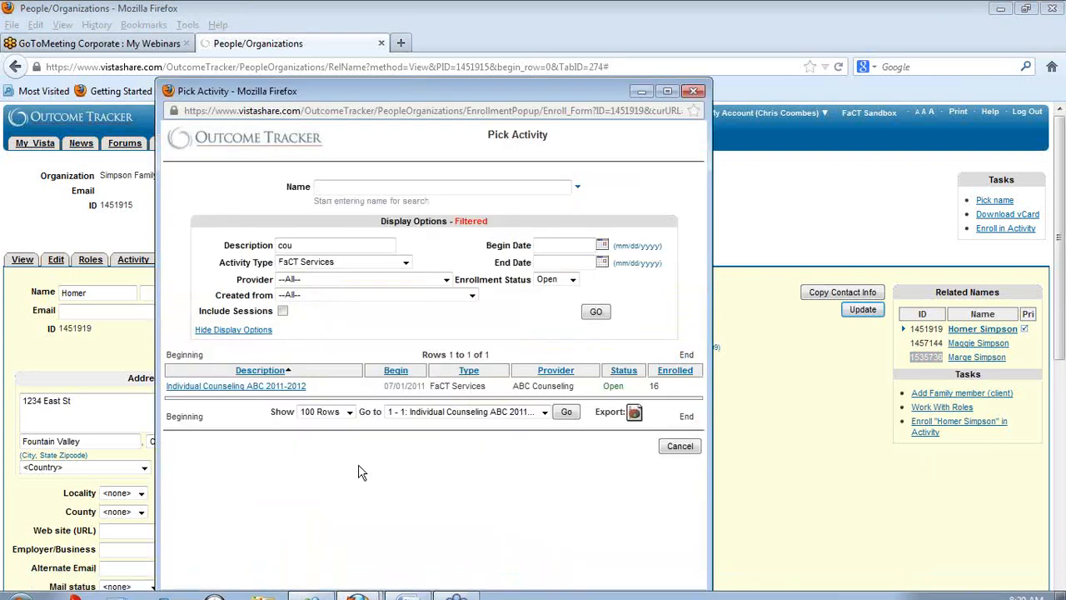
Step: Paste the copied ID as the participant name and select the matching family member
right_click(327, 188)
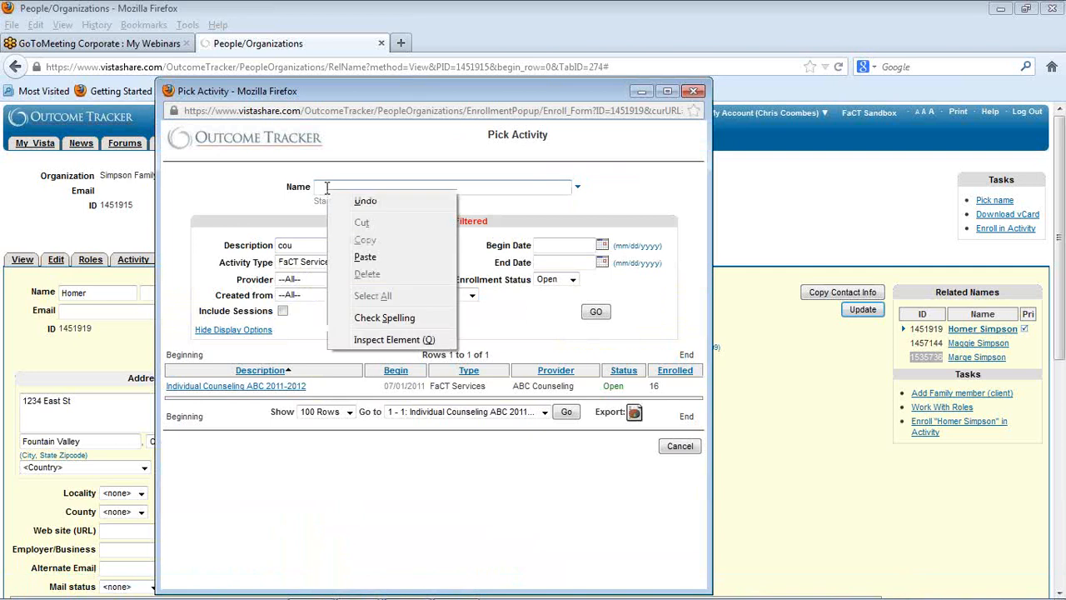
click(364, 252)
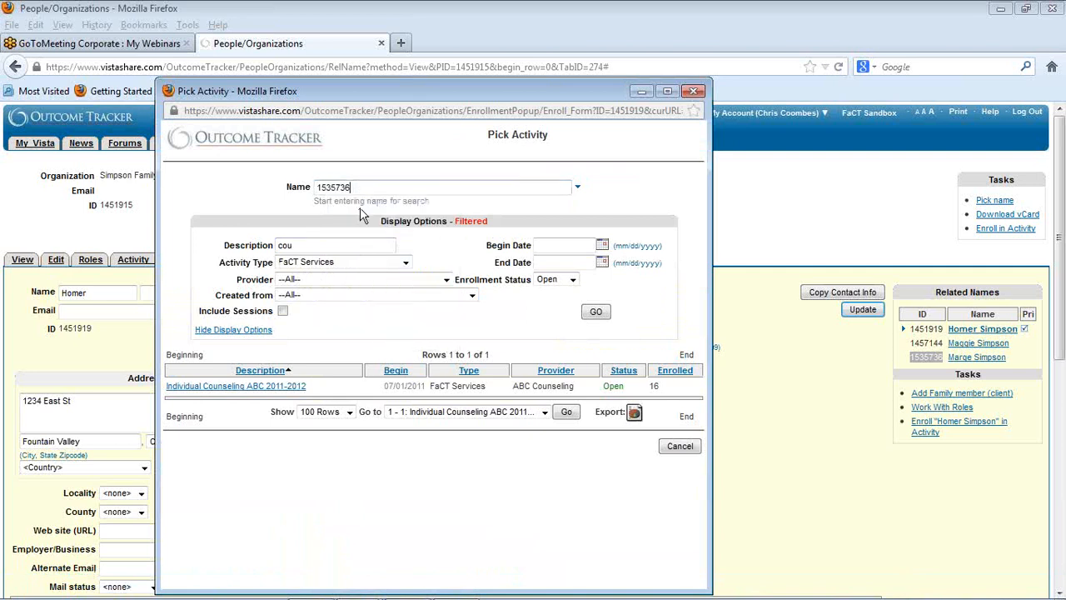
click(579, 189)
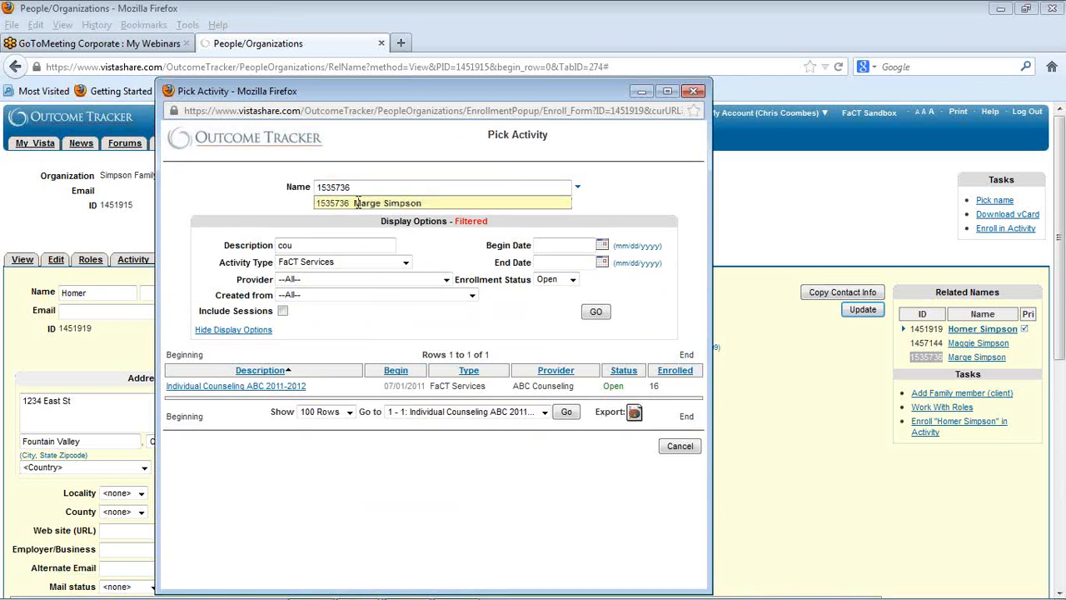
click(359, 203)
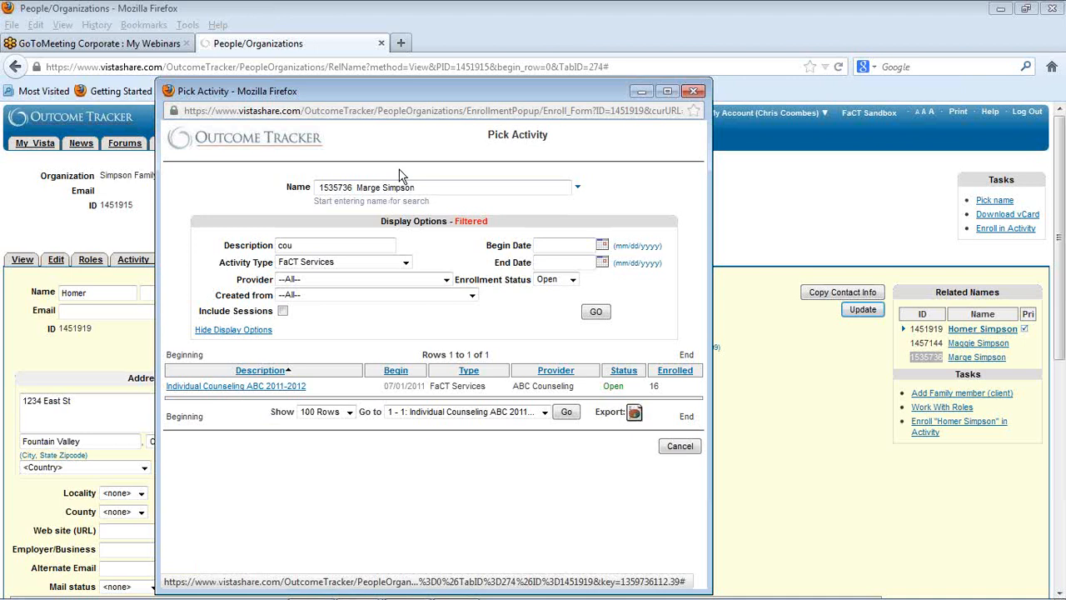
Step: Enroll this family member in Individual Counseling ABC 2011-2012 and save with Add Another (Choose)
click(212, 392)
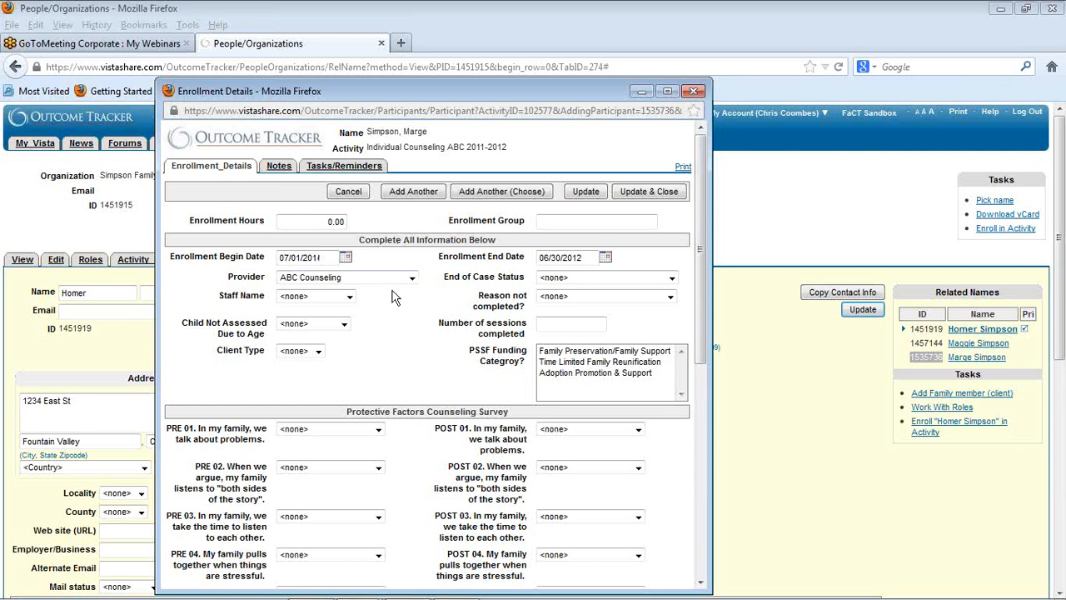
scroll(388, 286, down, 8)
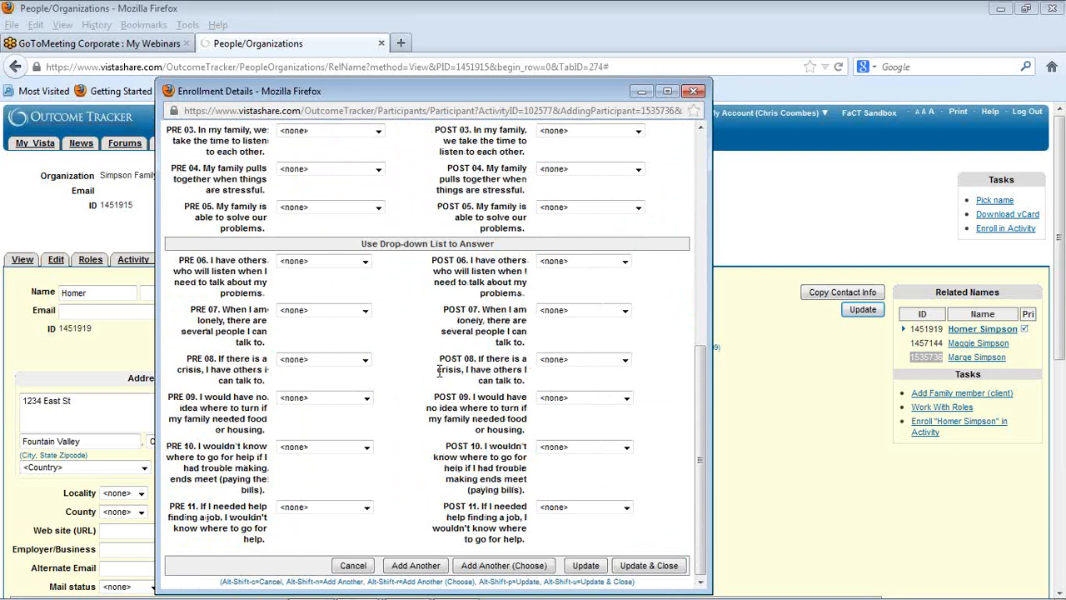
click(504, 566)
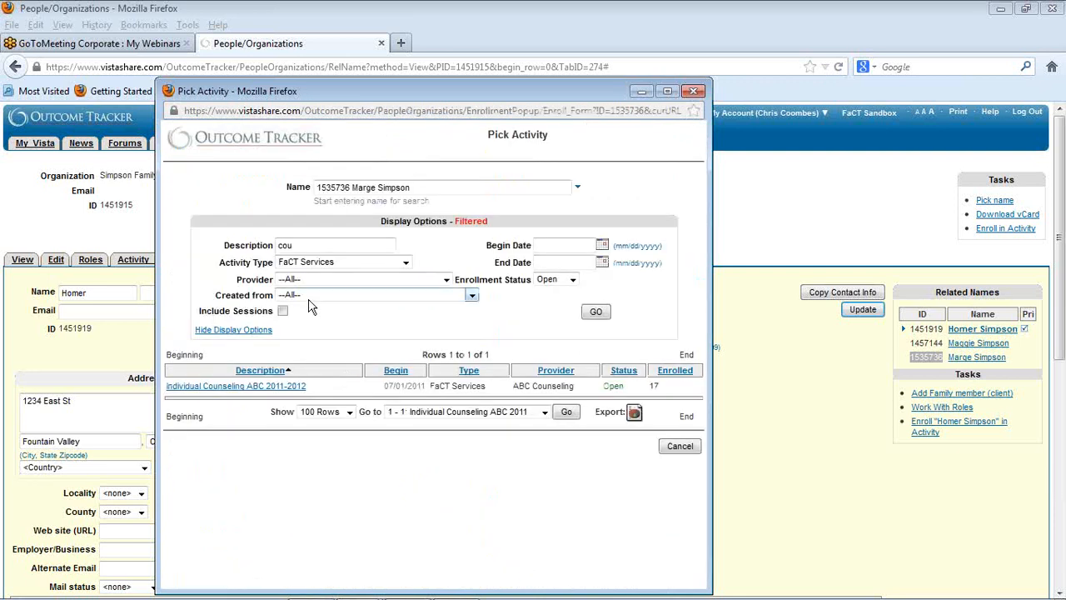
Step: Filter the FaCT Services activities by the description "den" and choose Dental Services 2012-2013 for this family member
drag(299, 248, 268, 248)
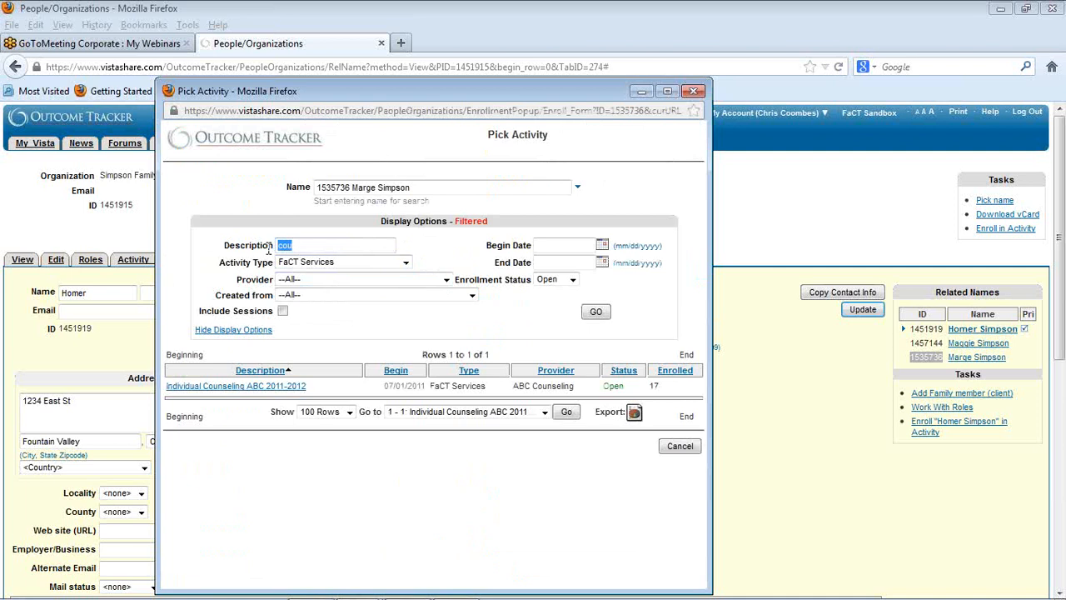
key(BackSpace)
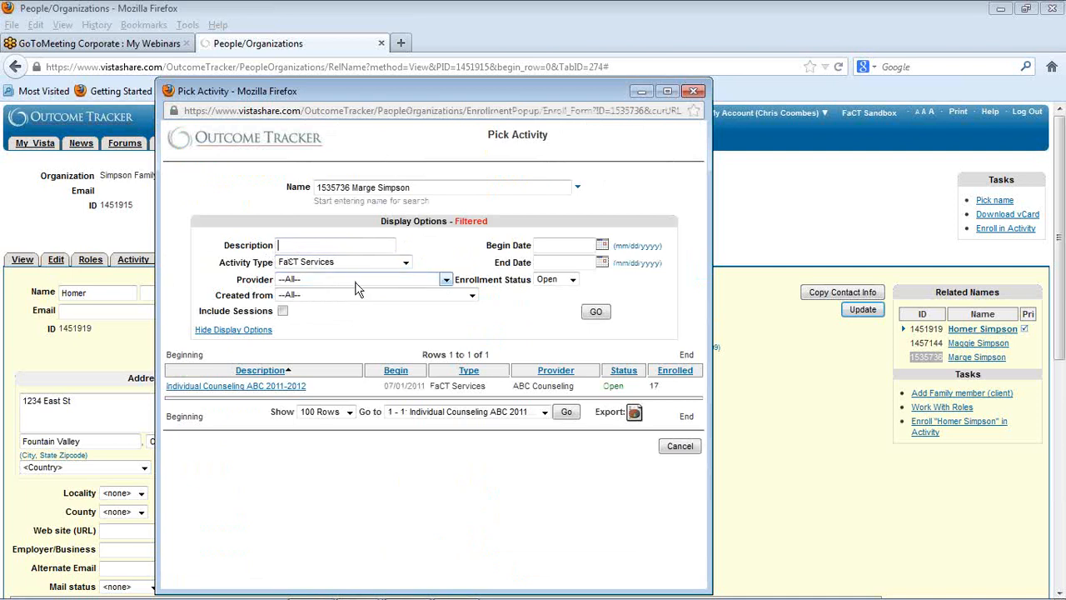
text(den)
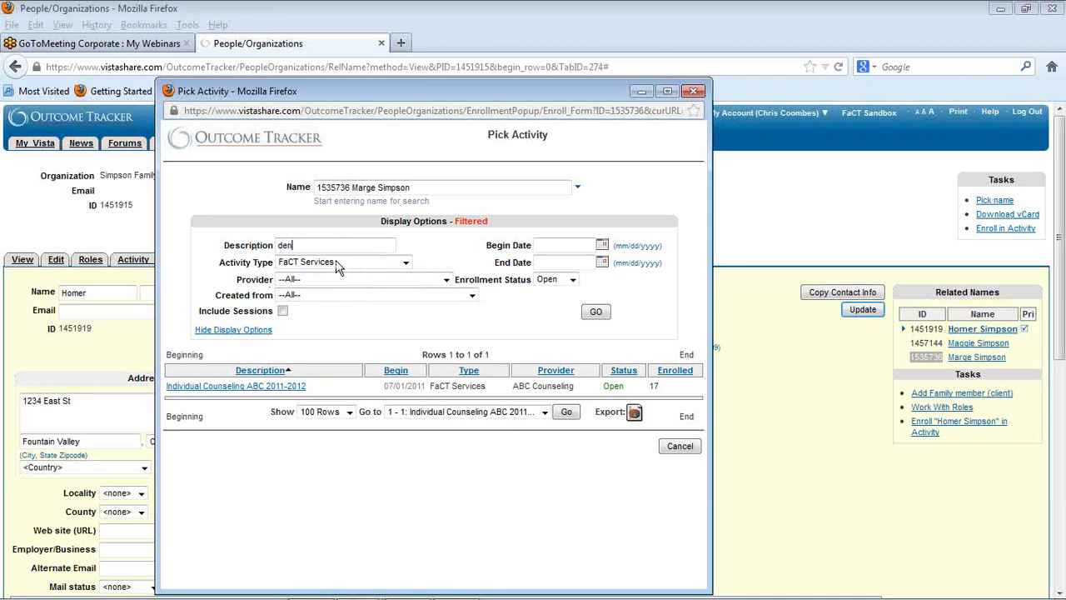
click(594, 320)
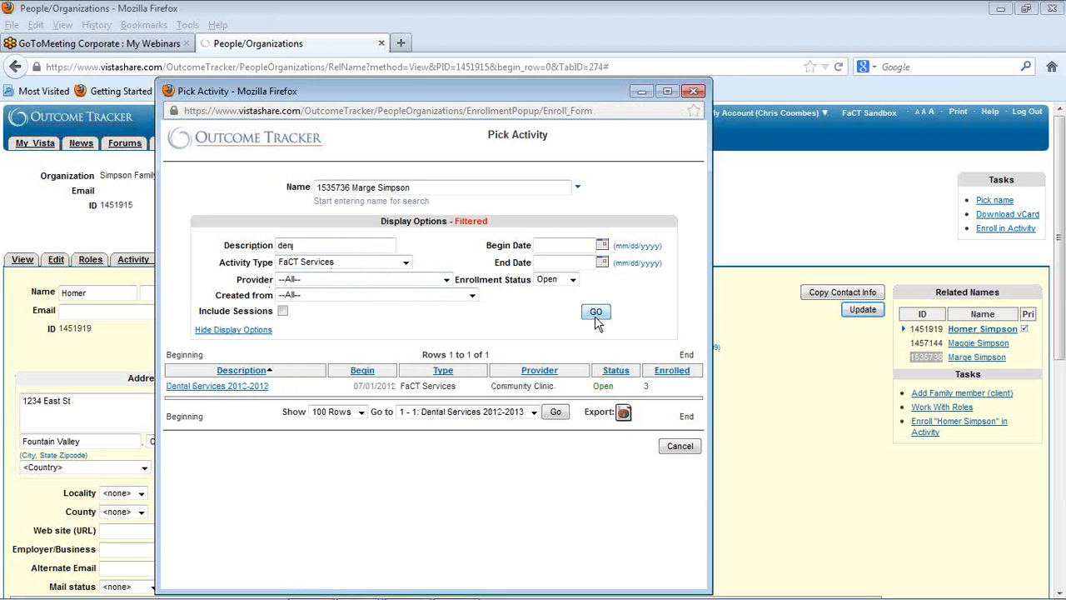
click(215, 389)
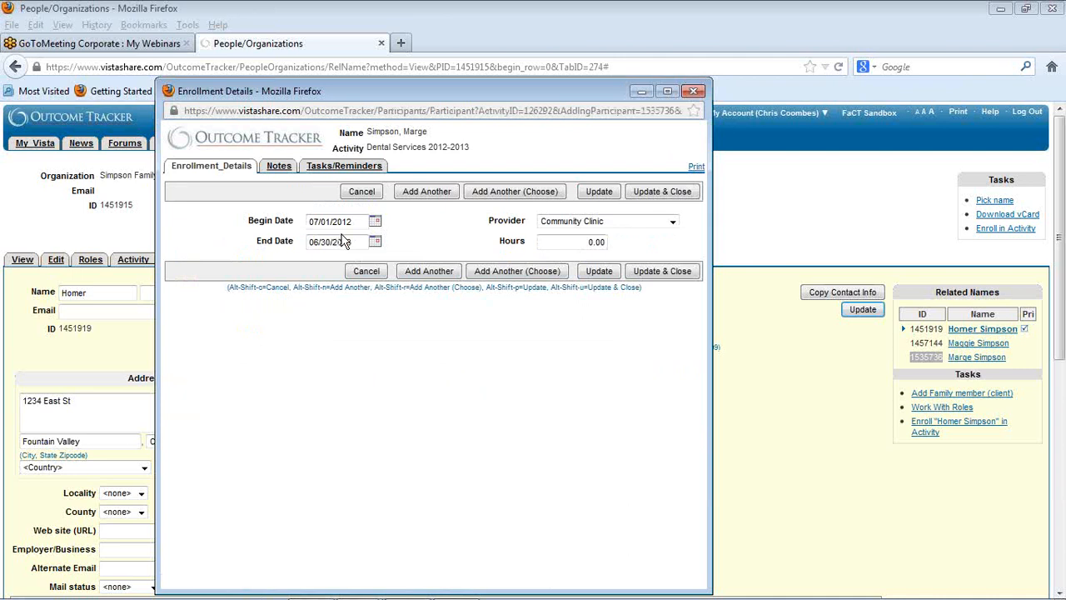
Step: Enroll the family member in Dental Services for 10/15/2012 and again for 10/30/2012, using matching begin and end dates, and save and close
drag(356, 222, 300, 223)
key(BackSpace)
text(13)
text(15)
drag(371, 242, 307, 236)
text(101512)
click(320, 221)
click(333, 222)
key(BackSpace)
click(427, 226)
click(658, 275)
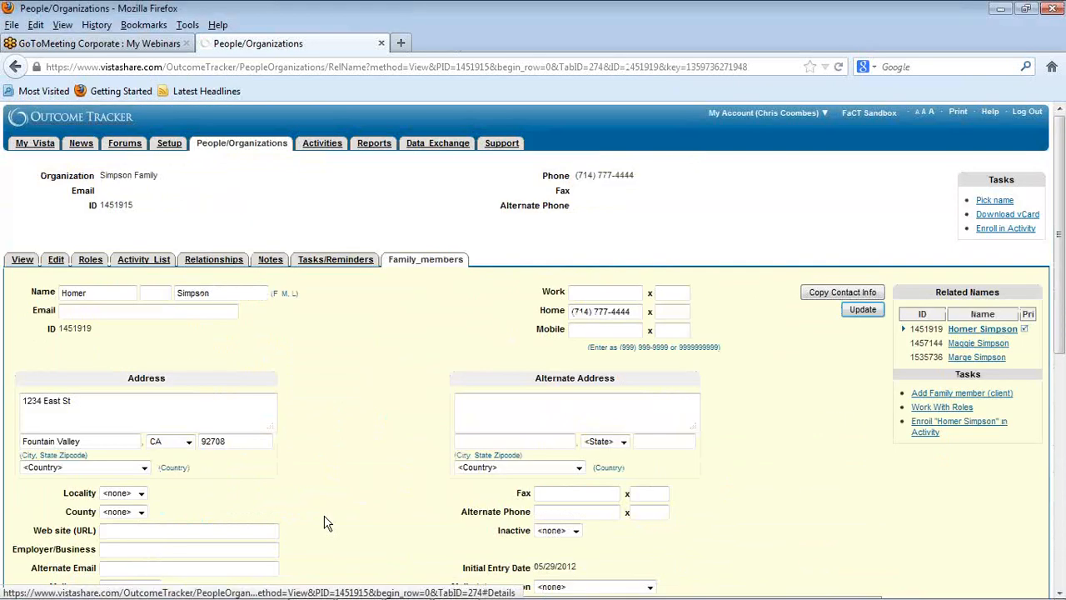
Step: Check the activities listed on the father's record and on the mother's record in the family
scroll(325, 523, down, 10)
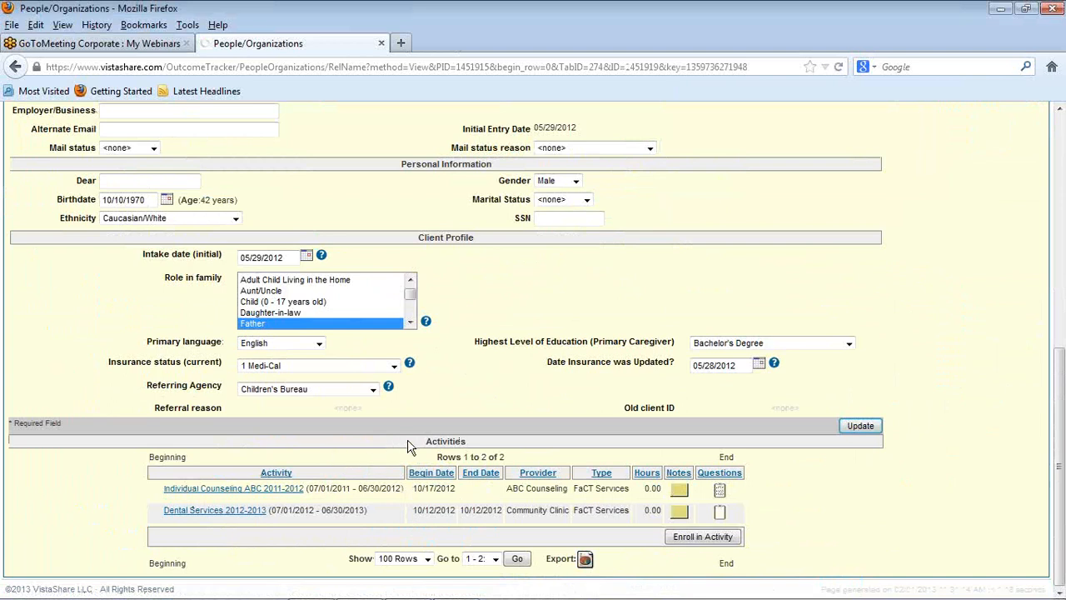
scroll(407, 446, up, 10)
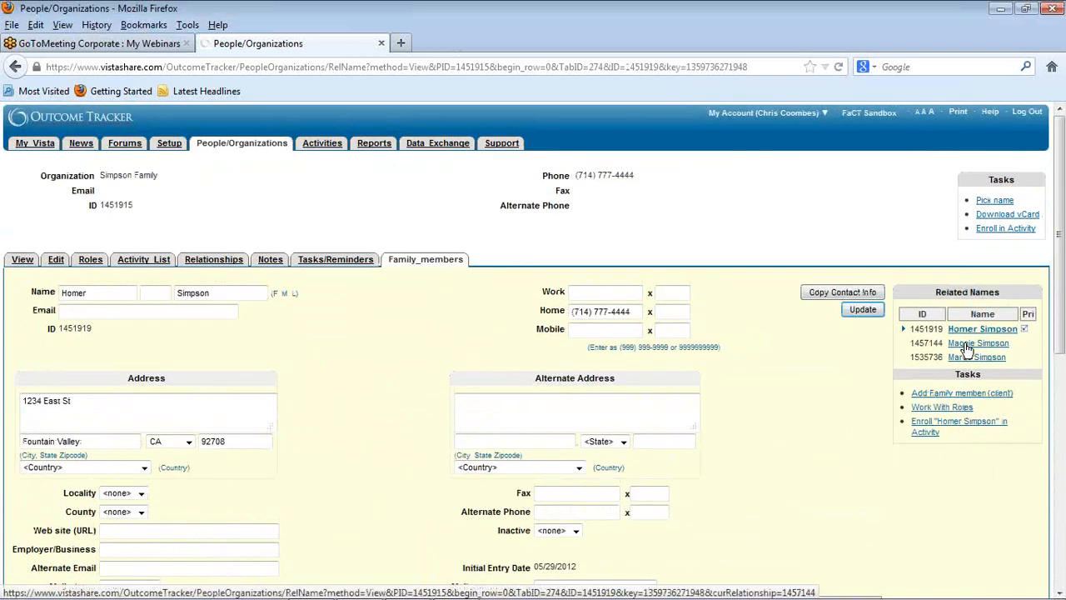
click(967, 349)
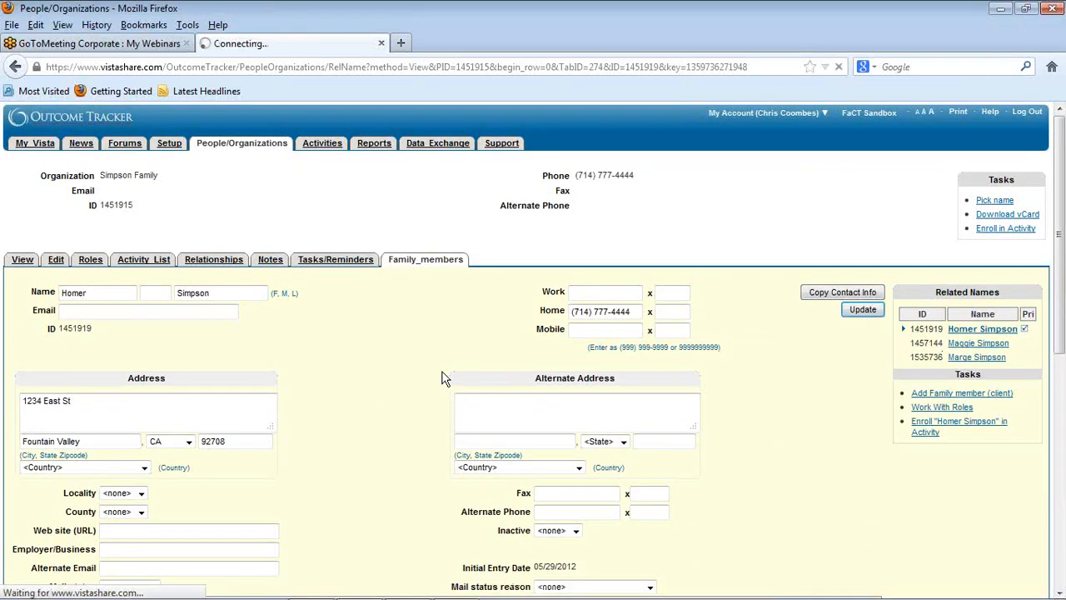
click(978, 358)
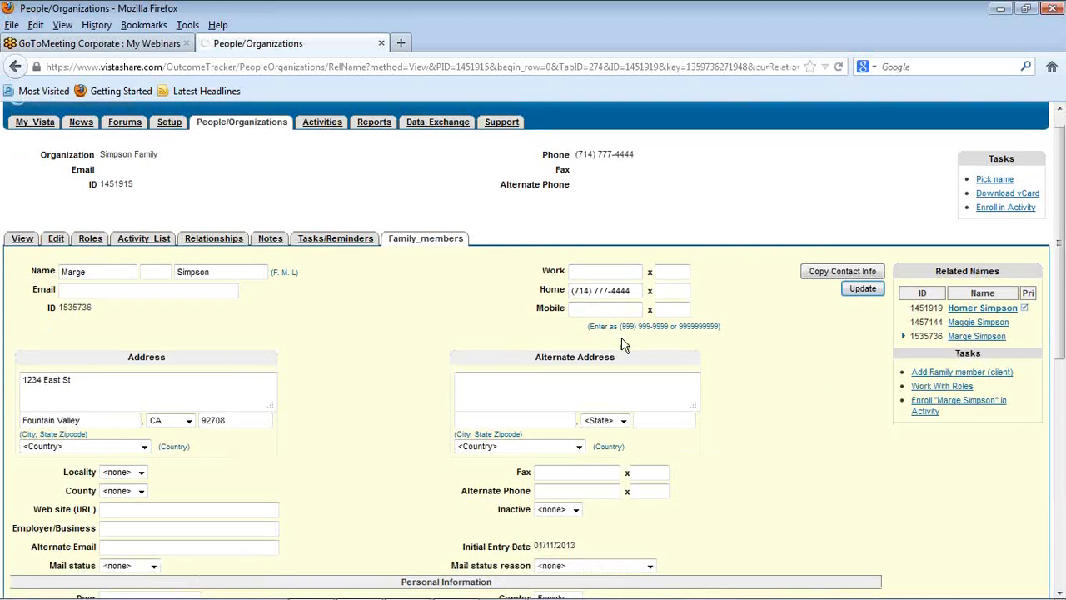
scroll(624, 341, down, 10)
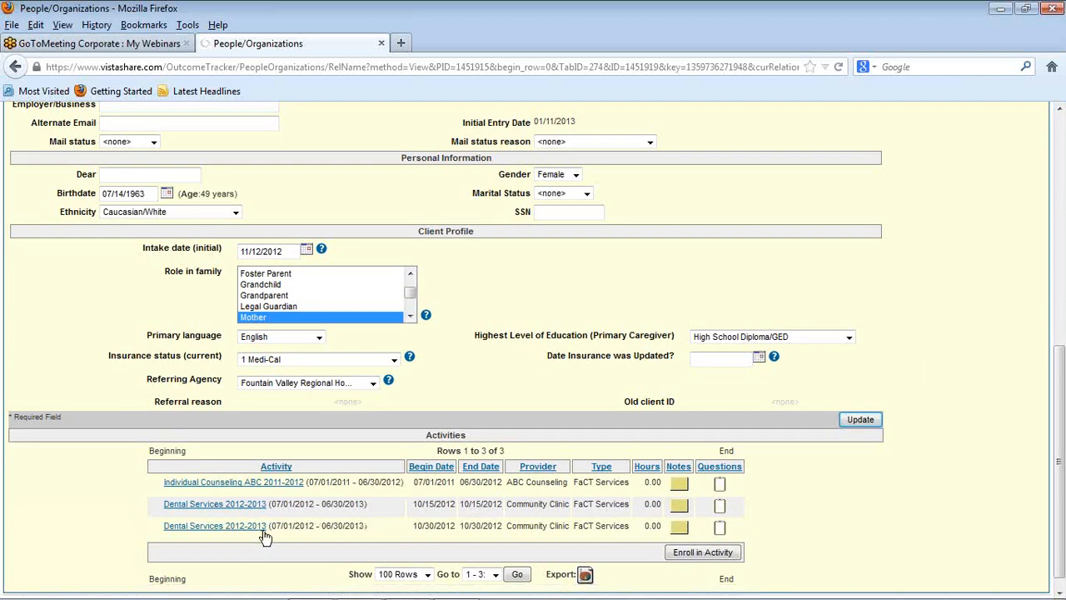
scroll(347, 496, up, 2)
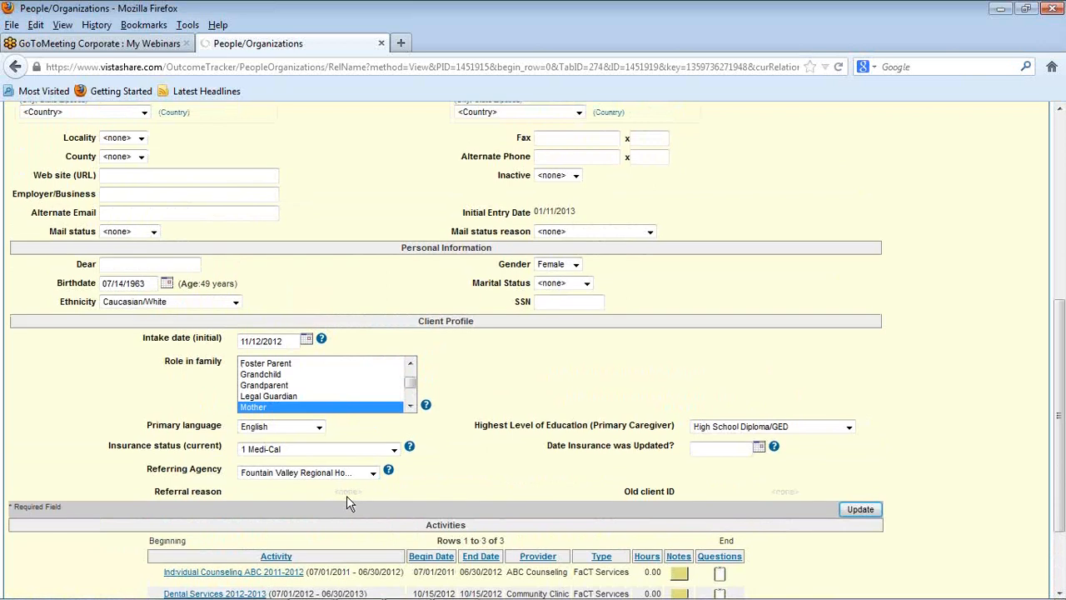
scroll(346, 495, up, 8)
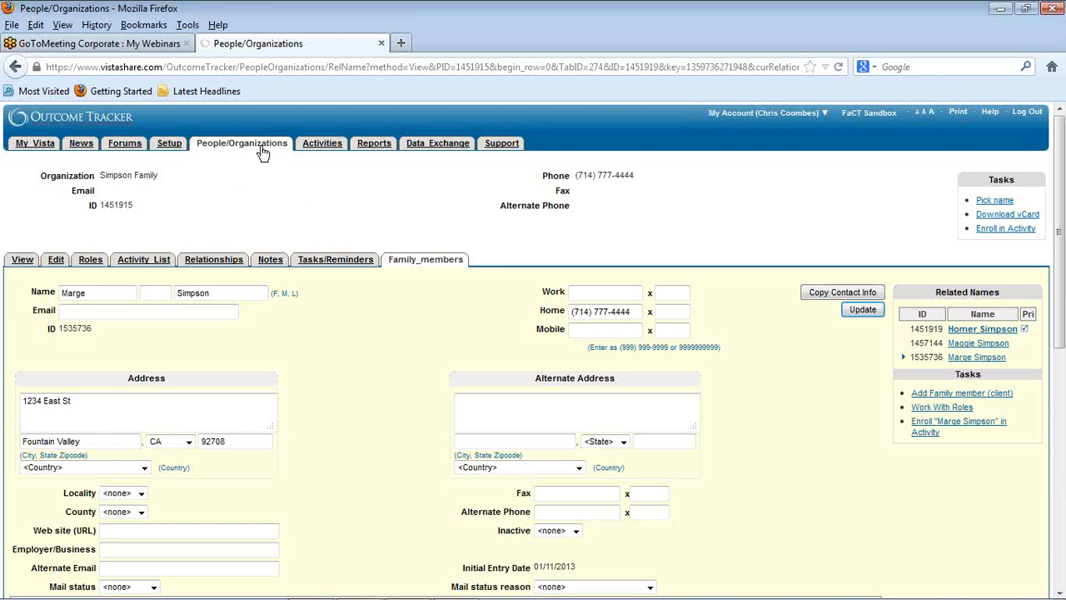
Step: Open the enrollment list of the Individual Counseling ABC 2011-2012 activity
click(325, 154)
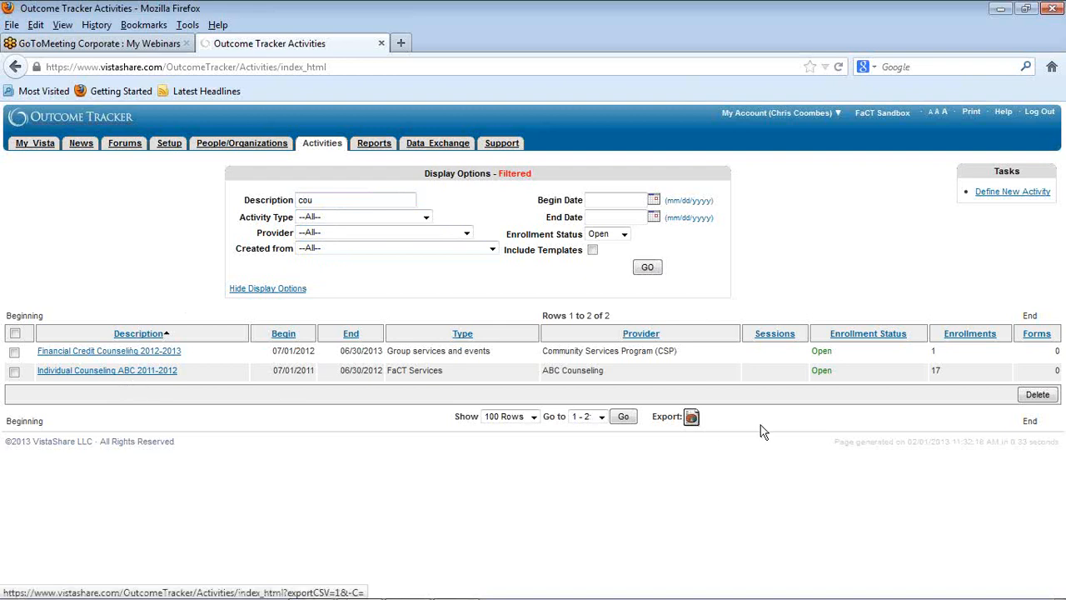
click(124, 373)
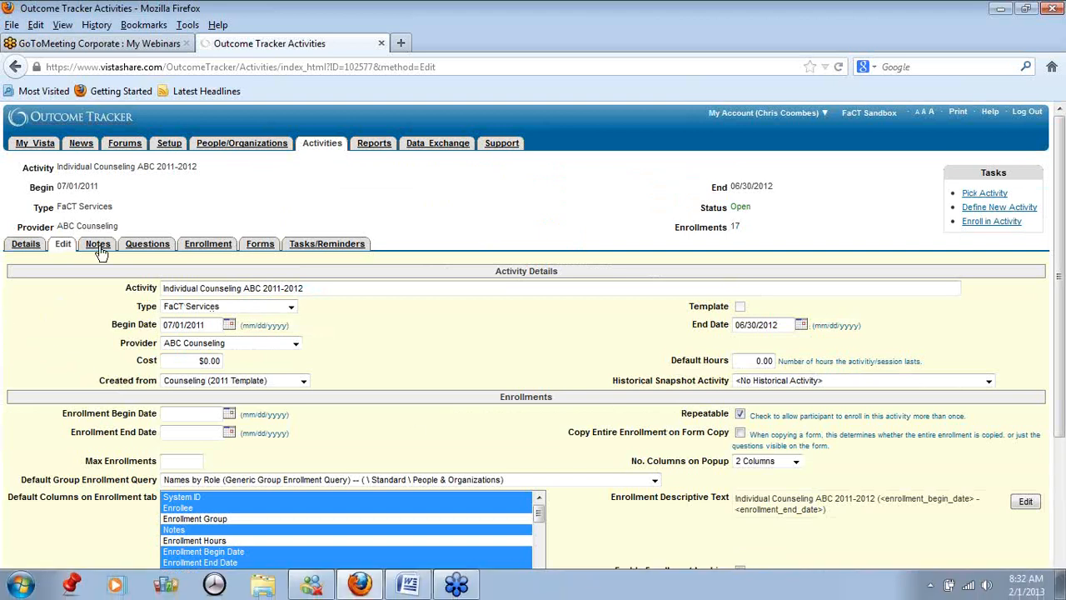
click(209, 250)
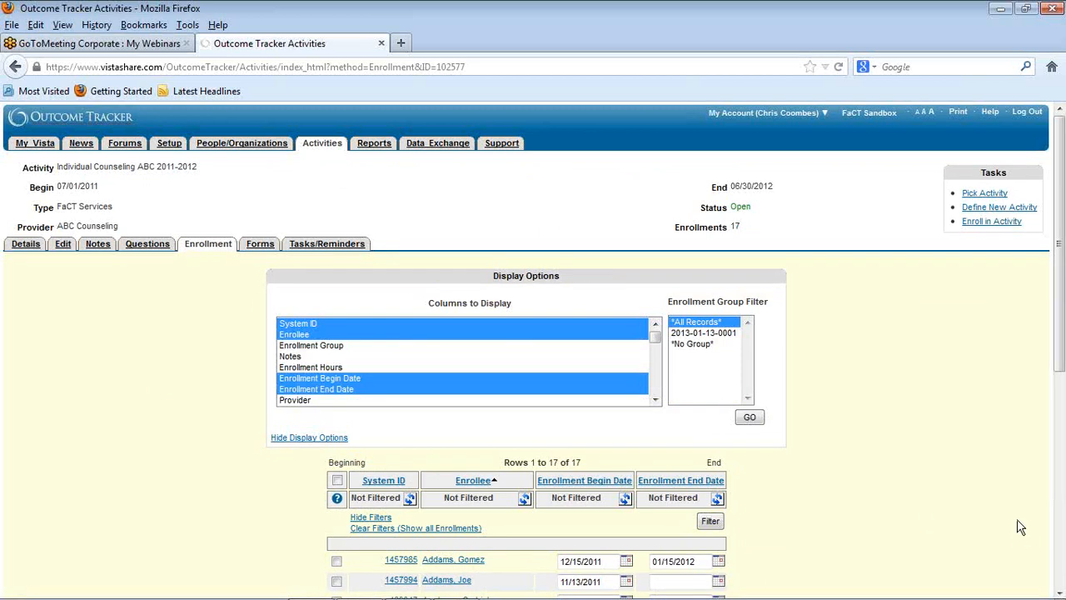
Step: Look through the enrollees for missing end dates, open the enrollment that began 11/13/2011 and review its pre- and post-survey answers
scroll(888, 478, down, 3)
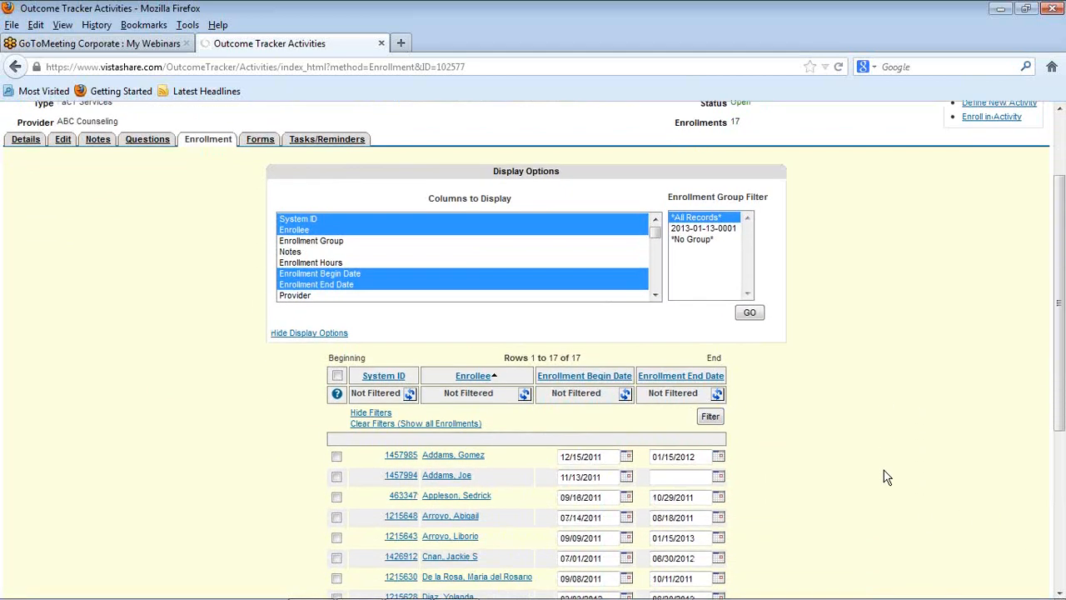
scroll(887, 477, down, 3)
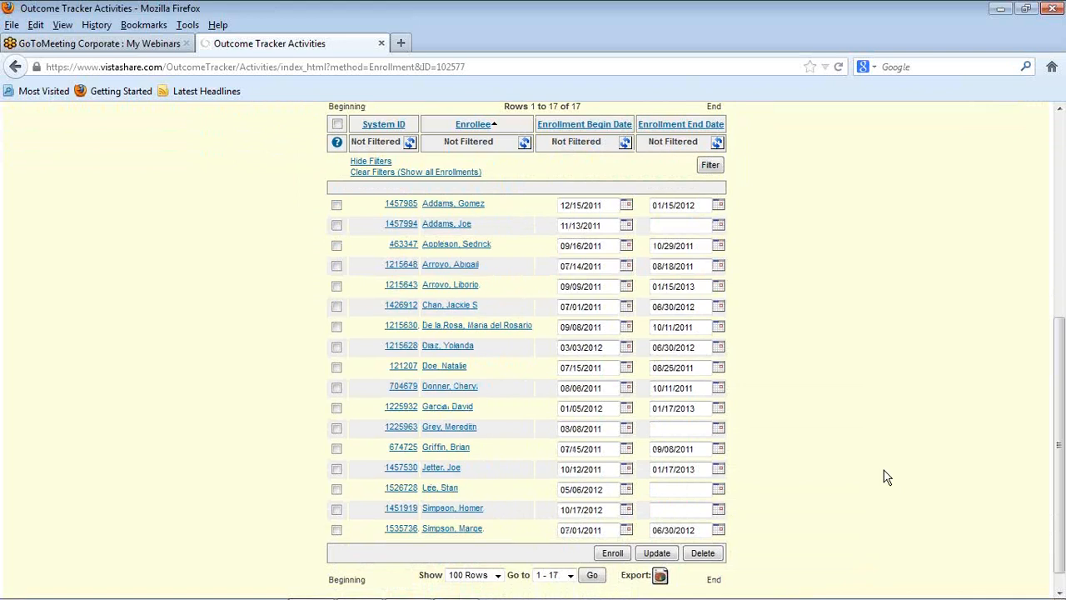
scroll(887, 478, up, 6)
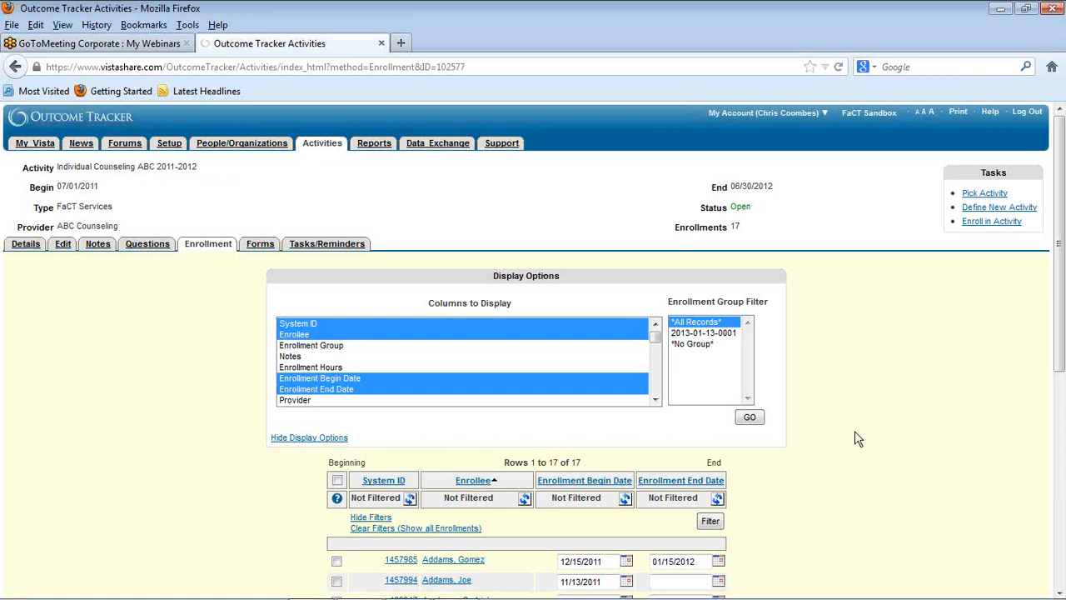
scroll(856, 433, down, 5)
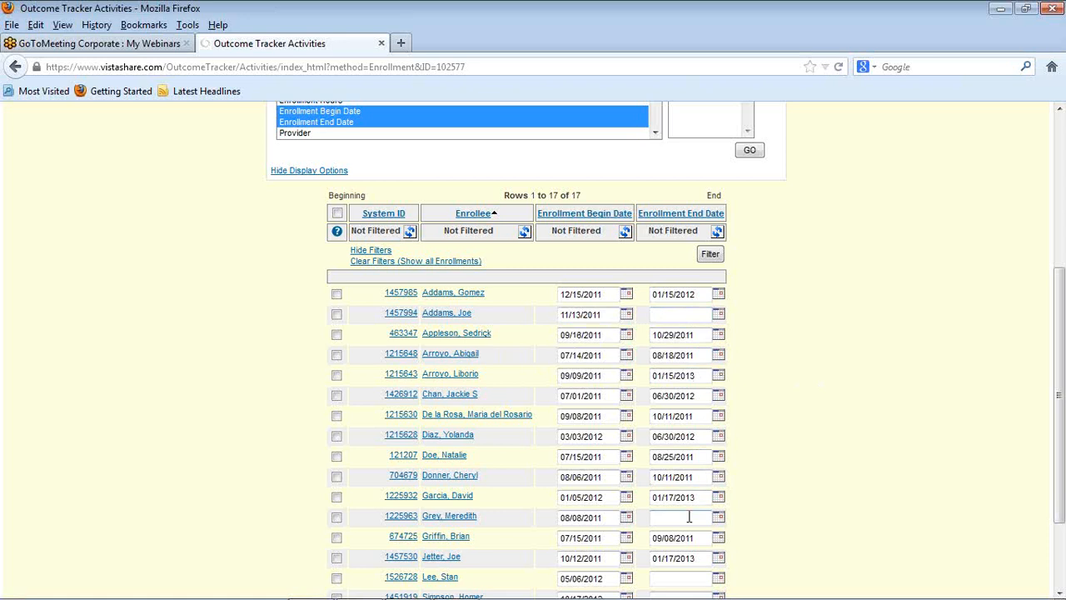
scroll(798, 489, down, 2)
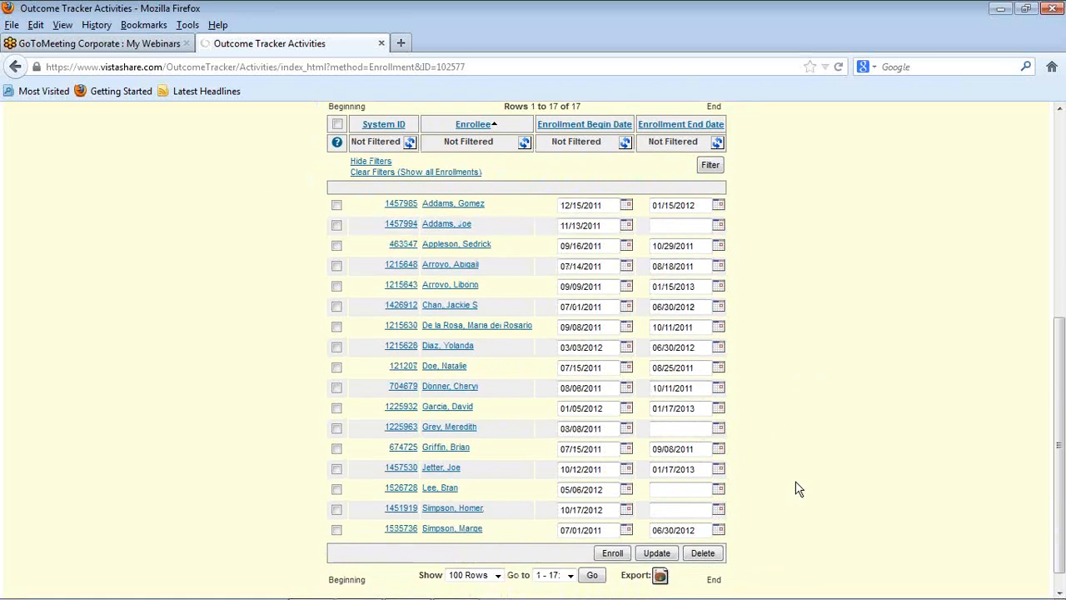
scroll(798, 490, up, 2)
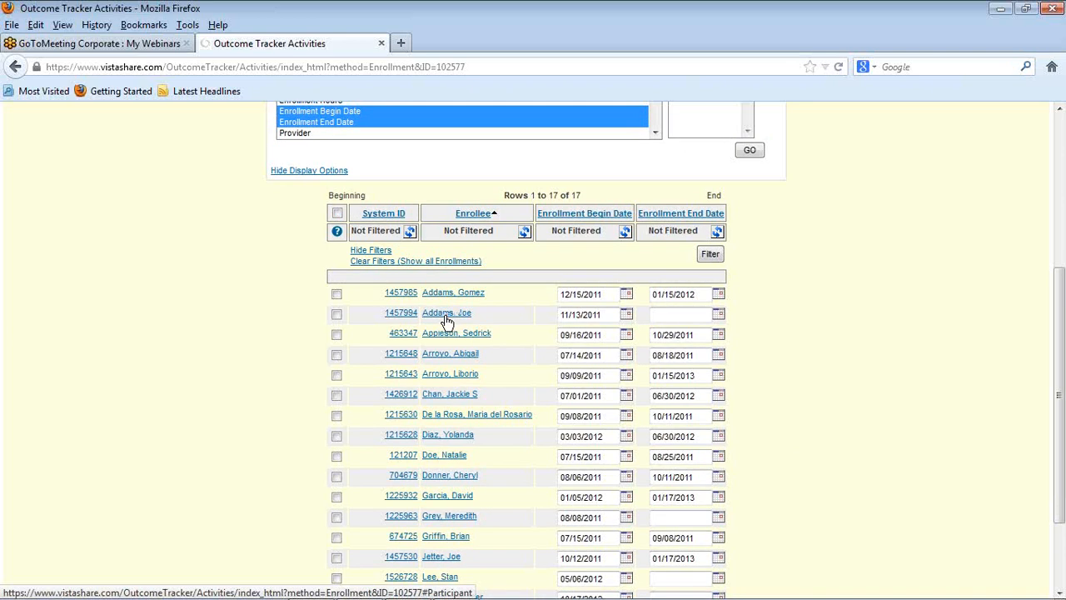
click(447, 317)
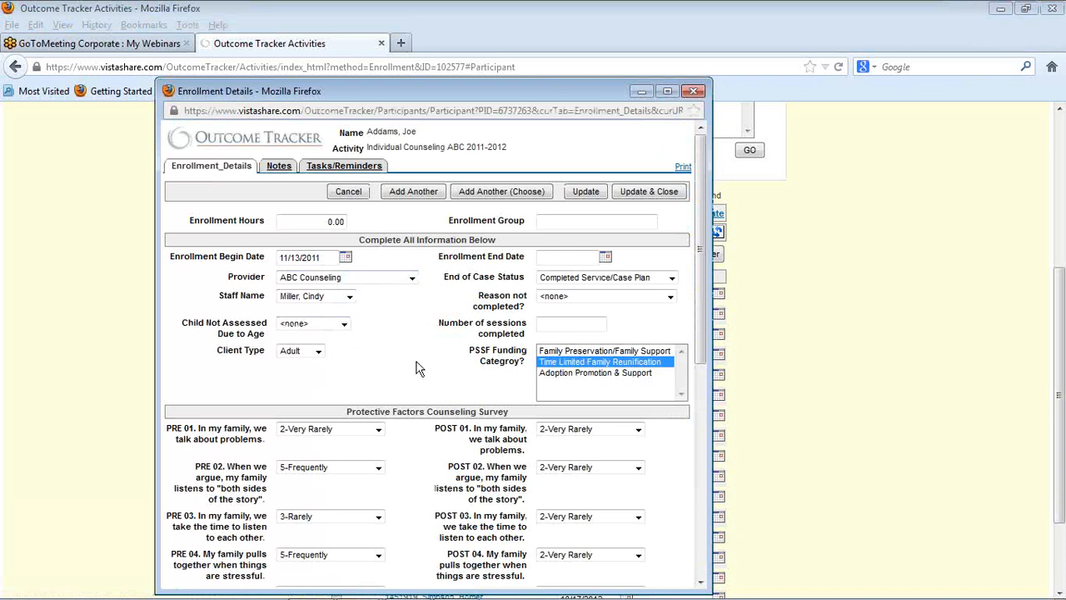
scroll(419, 369, down, 2)
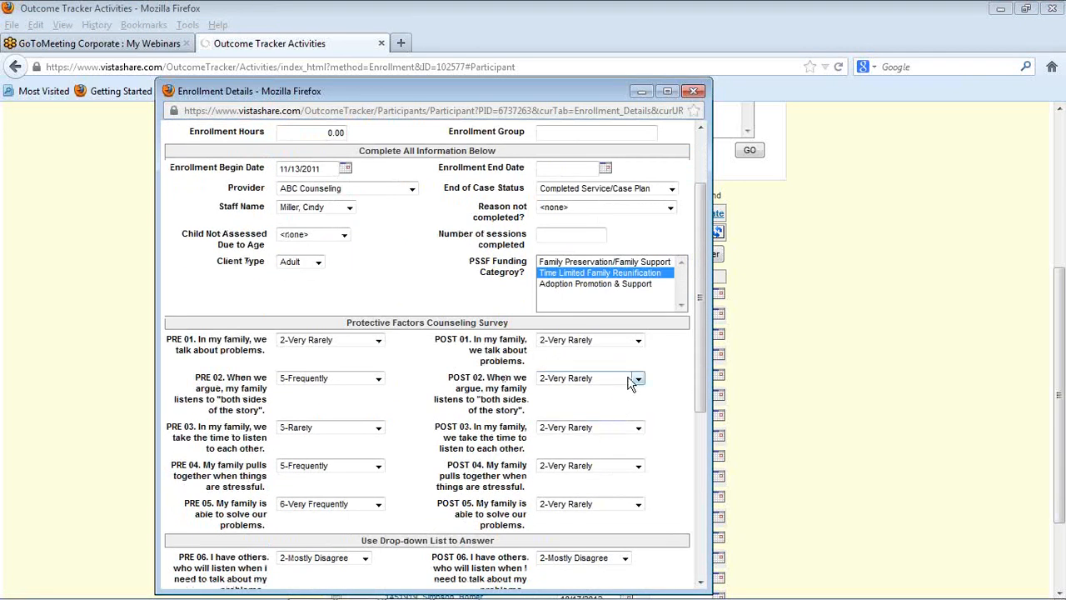
scroll(666, 401, down, 5)
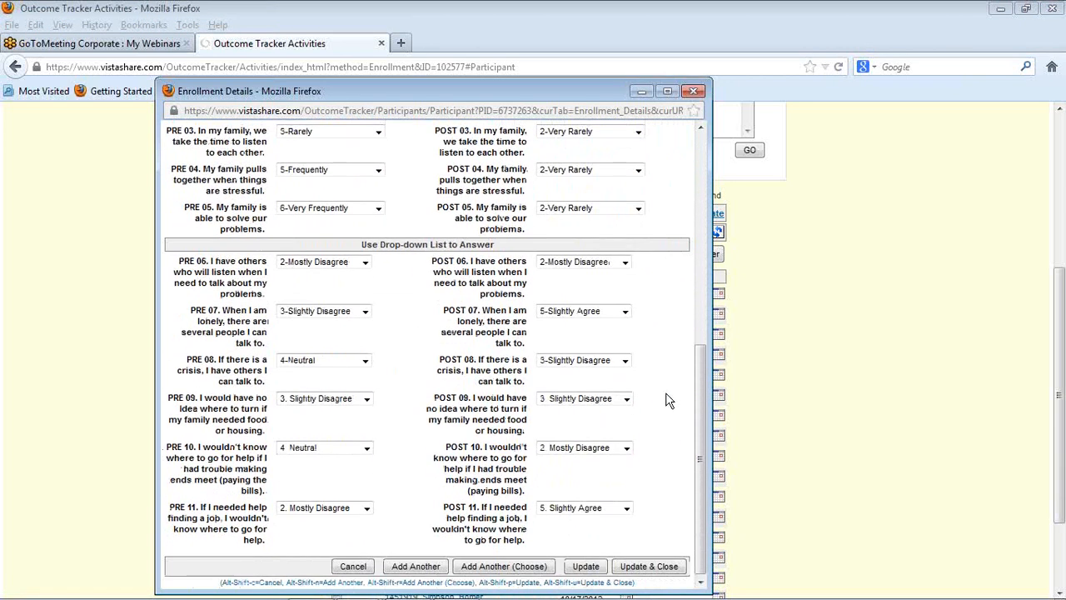
scroll(667, 401, up, 7)
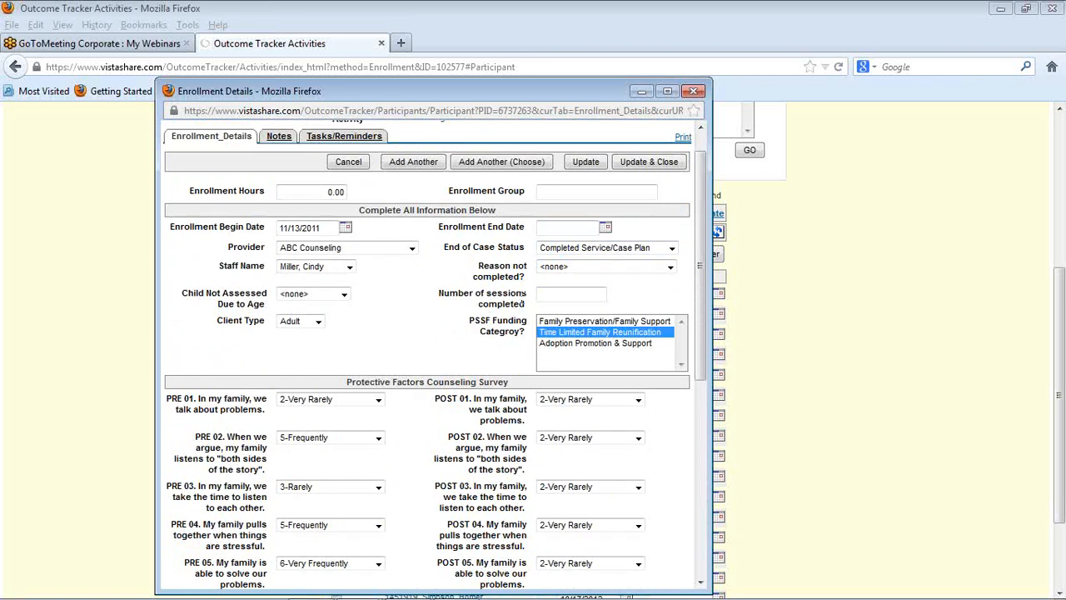
Step: Set the enrollment end date to 12/10/2011 and the number of sessions completed to 5, and save and close the enrollment
click(570, 228)
text(09)
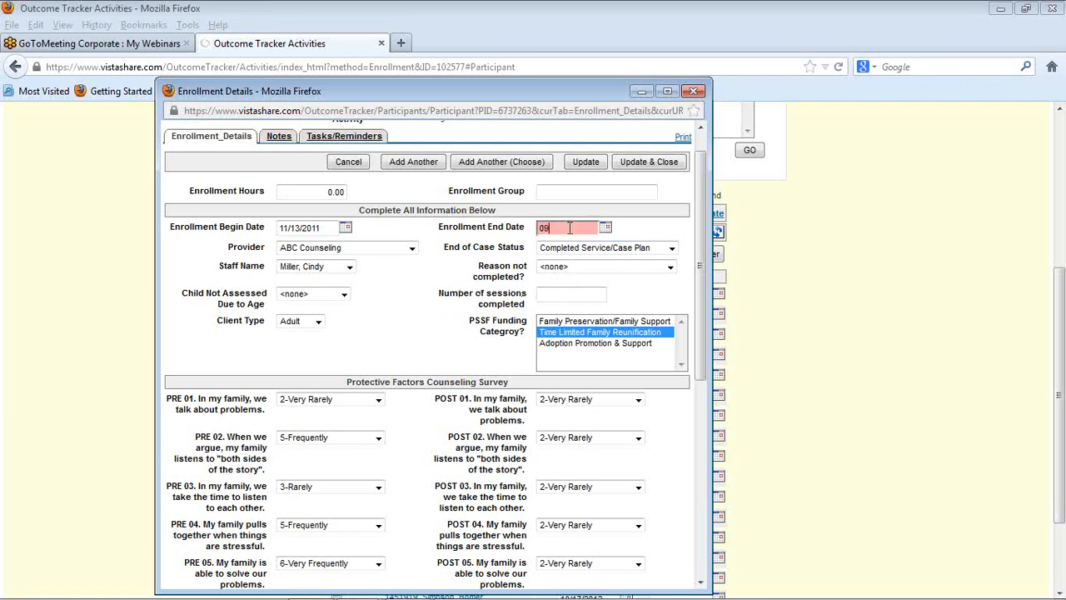
key(BackSpace)
key(BackSpace)
text(121011)
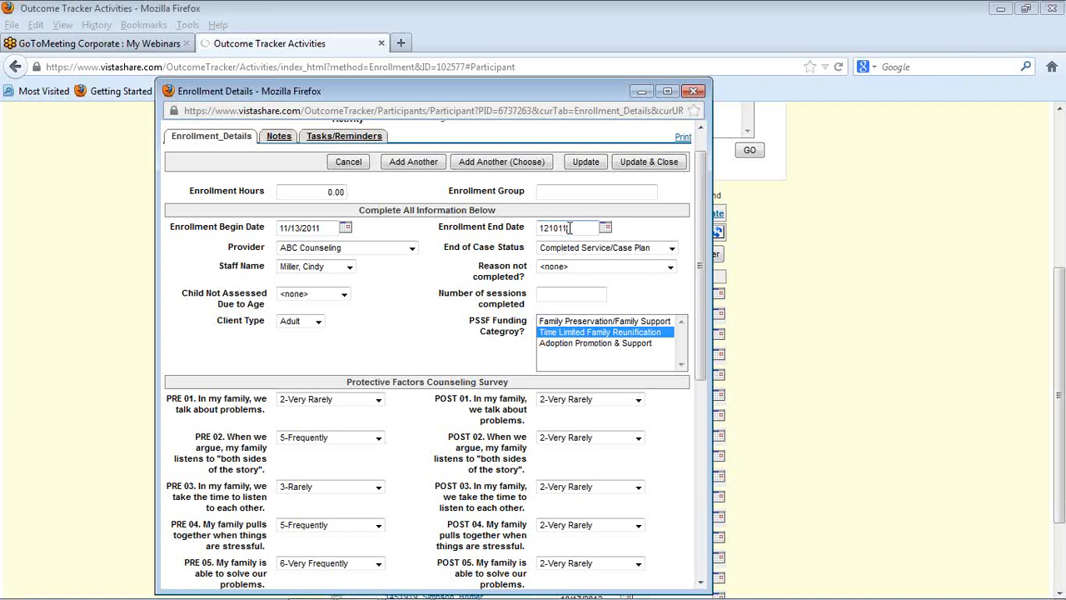
click(567, 294)
text(5)
click(652, 165)
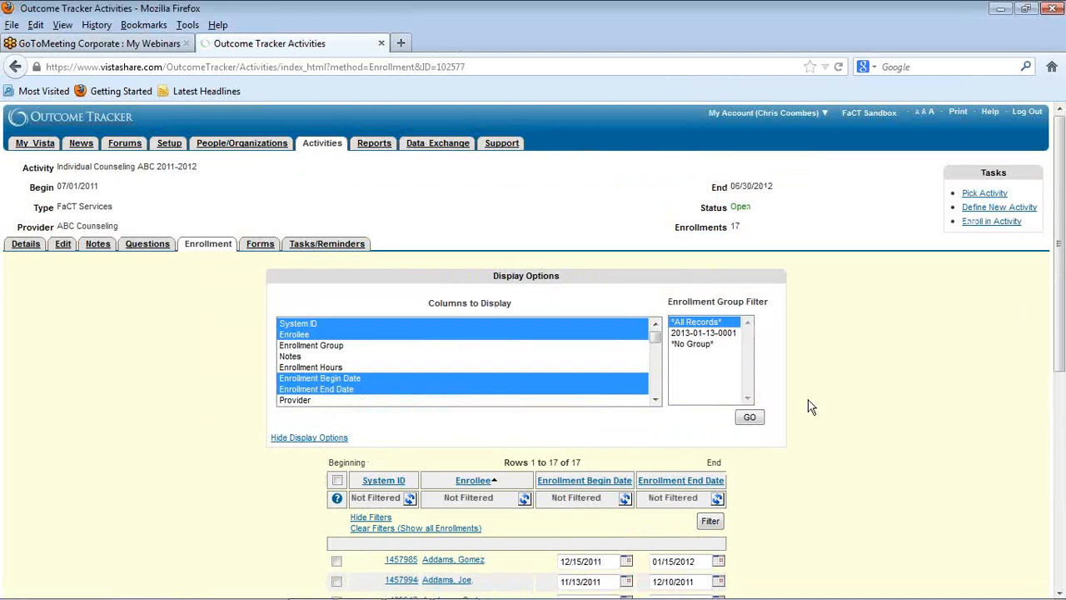
Step: Open the enrollment that began 08/08/2011 and set its end date to 10/01/2011
scroll(859, 390, down, 3)
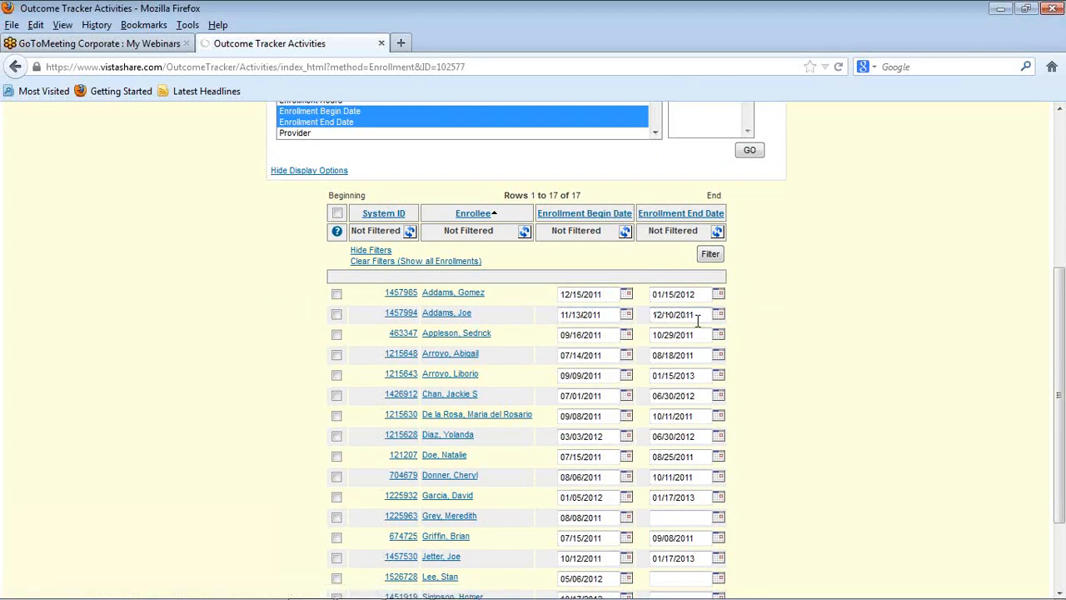
scroll(873, 448, down, 3)
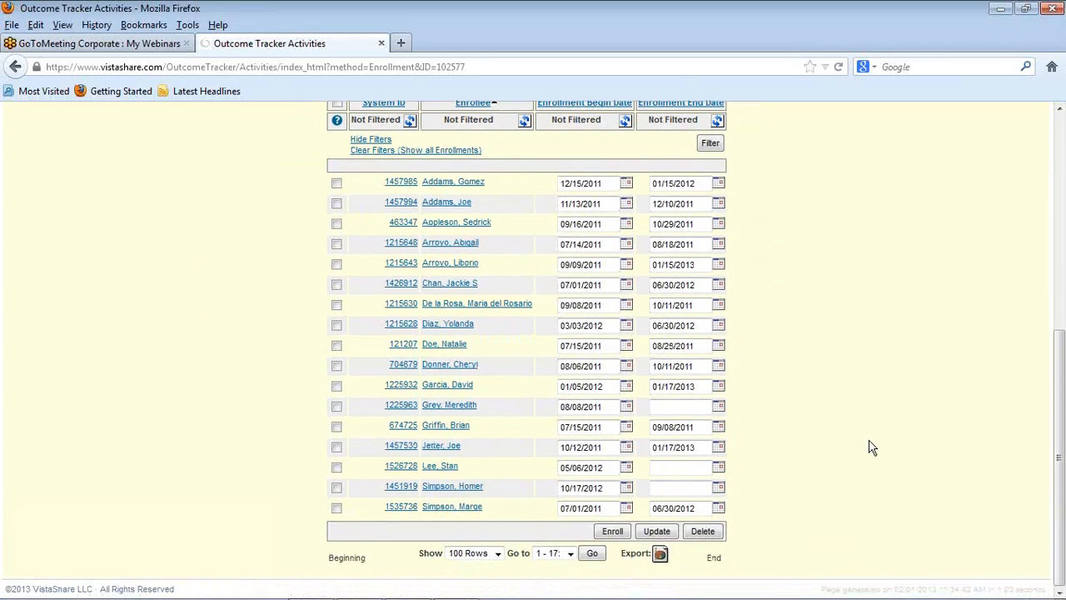
click(437, 409)
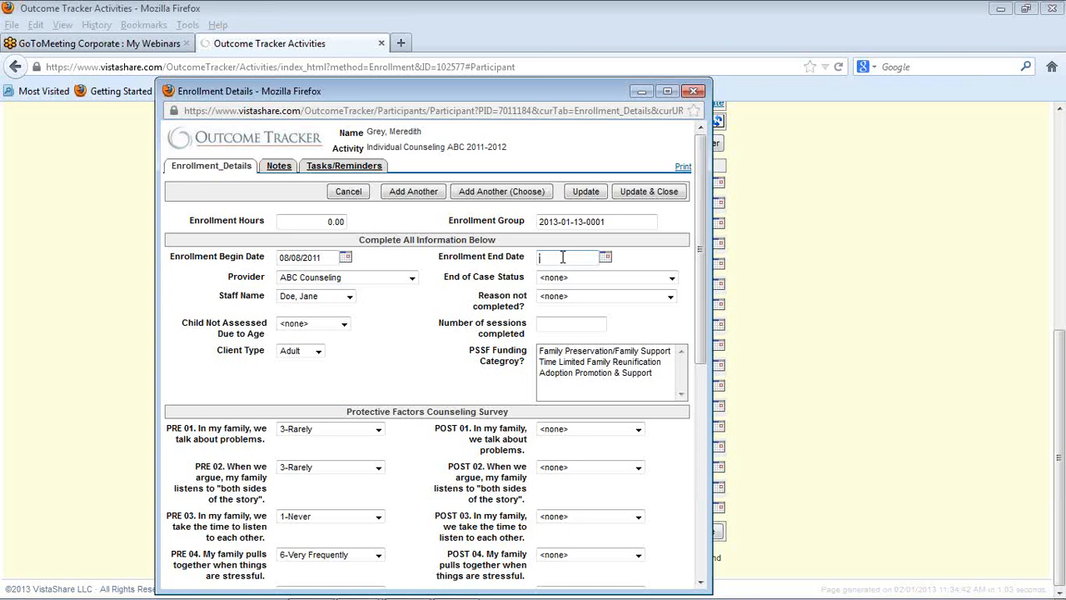
text(100111)
Step: Set the case status to Completed Service/Case Plan, sessions completed to 5 and PSSF funding category to Time Limited Family Reunification
click(625, 278)
click(623, 301)
click(577, 363)
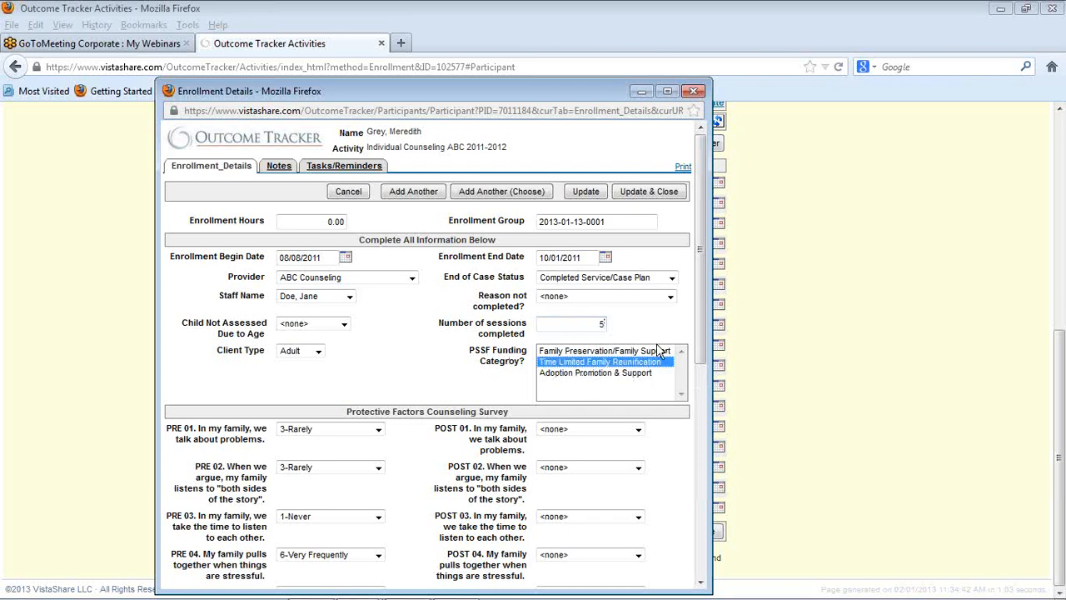
Step: Answer POST 01, POST 02 and POST 04 with 3-Rarely, POST 03 with 1-Never and POST 05 with 2-Very Rarely
scroll(657, 343, down, 2)
scroll(657, 350, down, 2)
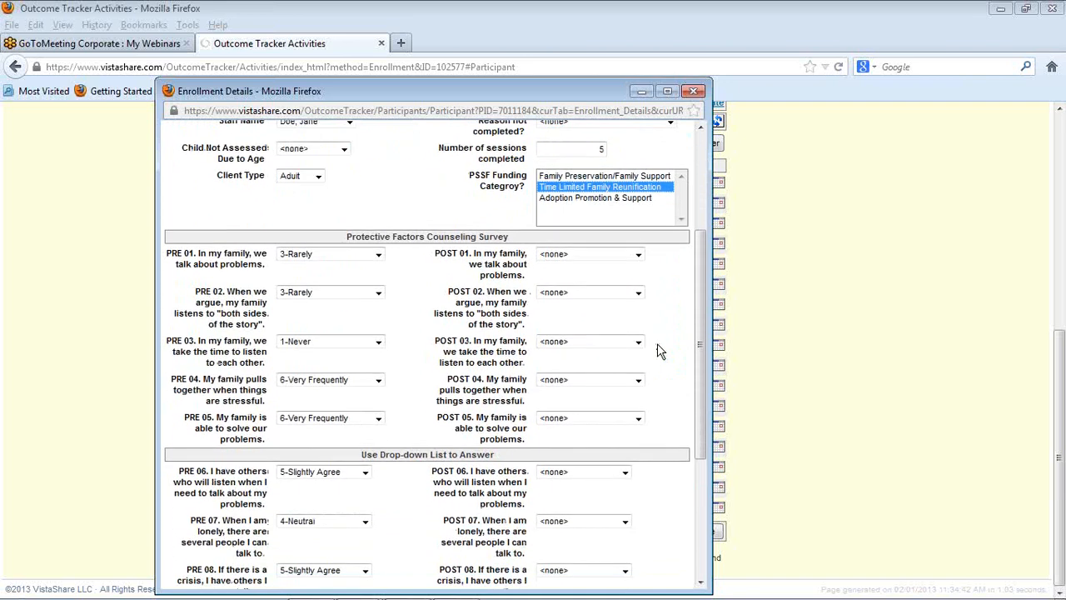
click(638, 252)
click(610, 298)
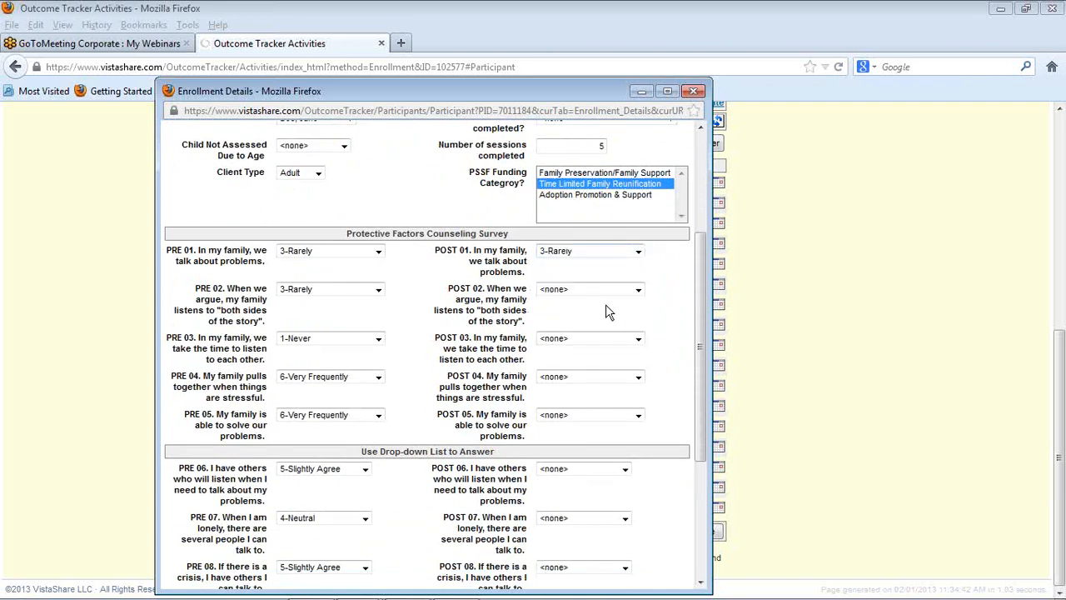
click(637, 289)
click(599, 335)
click(599, 338)
click(598, 356)
click(597, 376)
click(597, 422)
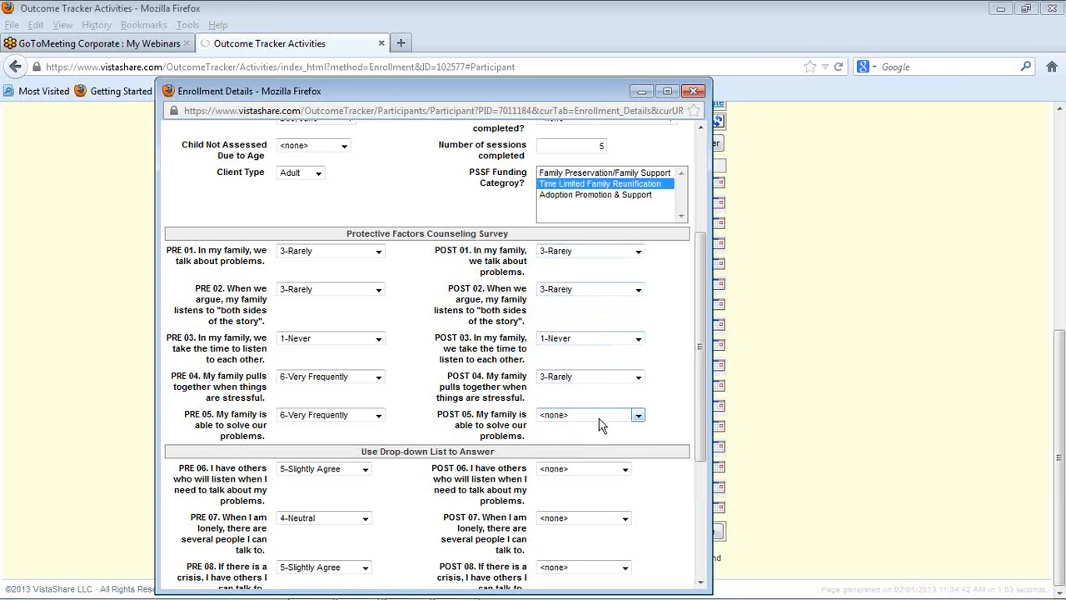
click(638, 415)
click(598, 450)
Step: Answer POST 06 and POST 08 with 3-Slightly Disagree and POST 07 with 2-Mostly Disagree
scroll(662, 415, down, 1)
scroll(662, 415, down, 3)
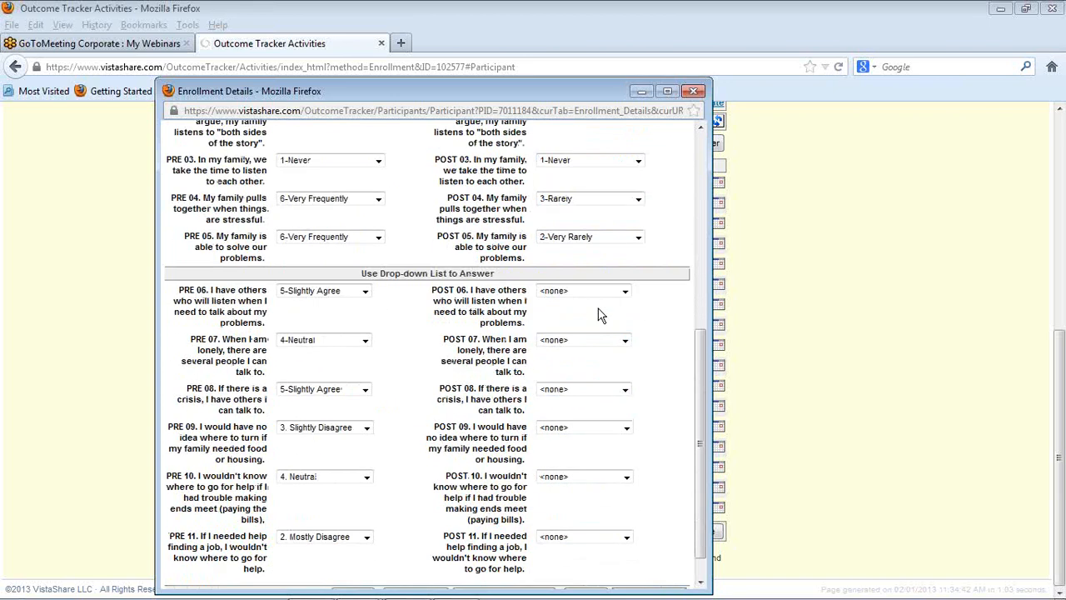
click(597, 296)
click(587, 337)
click(586, 341)
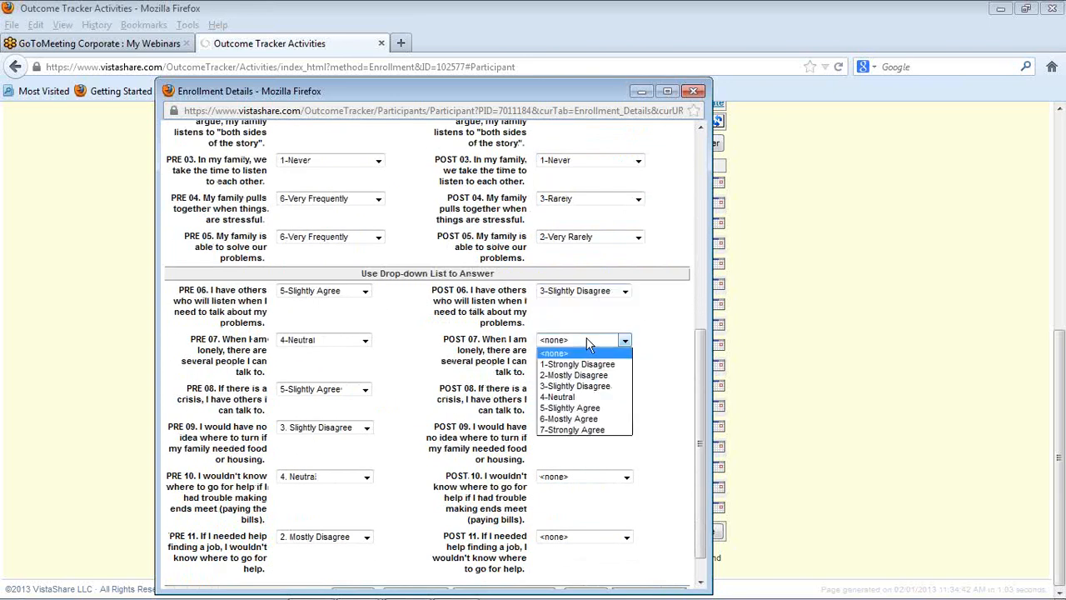
click(588, 382)
click(590, 389)
click(591, 435)
Step: Answer POST 09 and POST 10 with 1. Strongly Disagree, answer POST 11, and save and close the enrollment
click(593, 430)
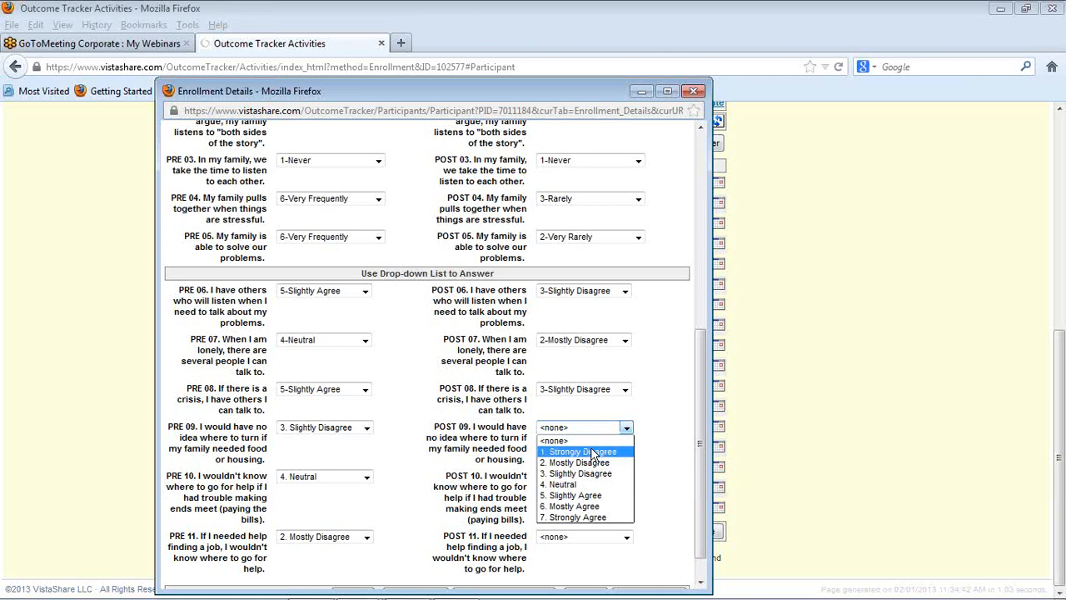
click(590, 450)
click(603, 478)
click(603, 498)
scroll(649, 469, down, 1)
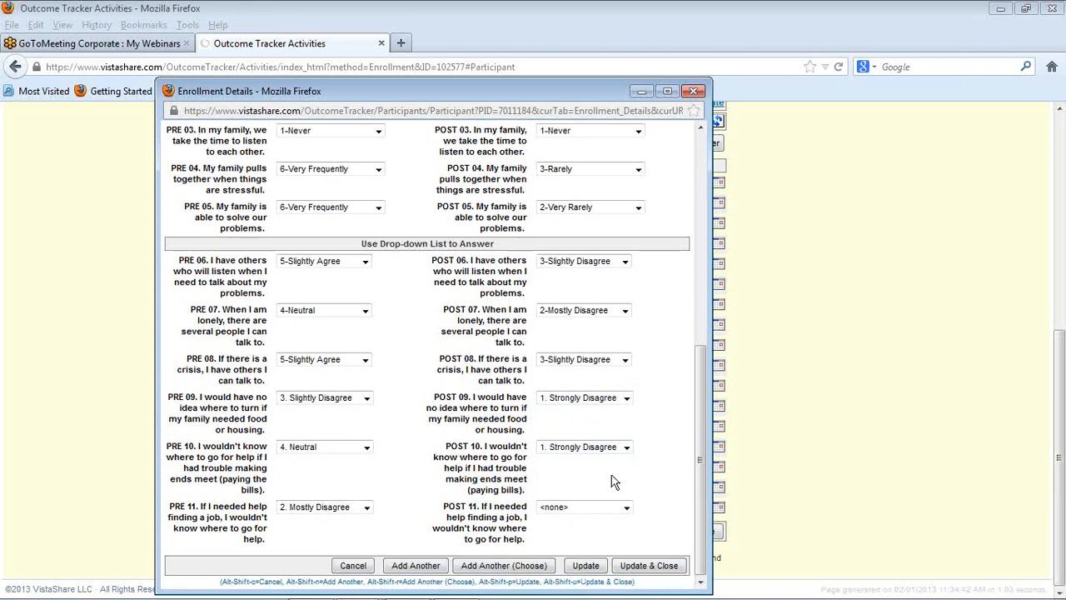
click(599, 507)
click(583, 472)
click(651, 569)
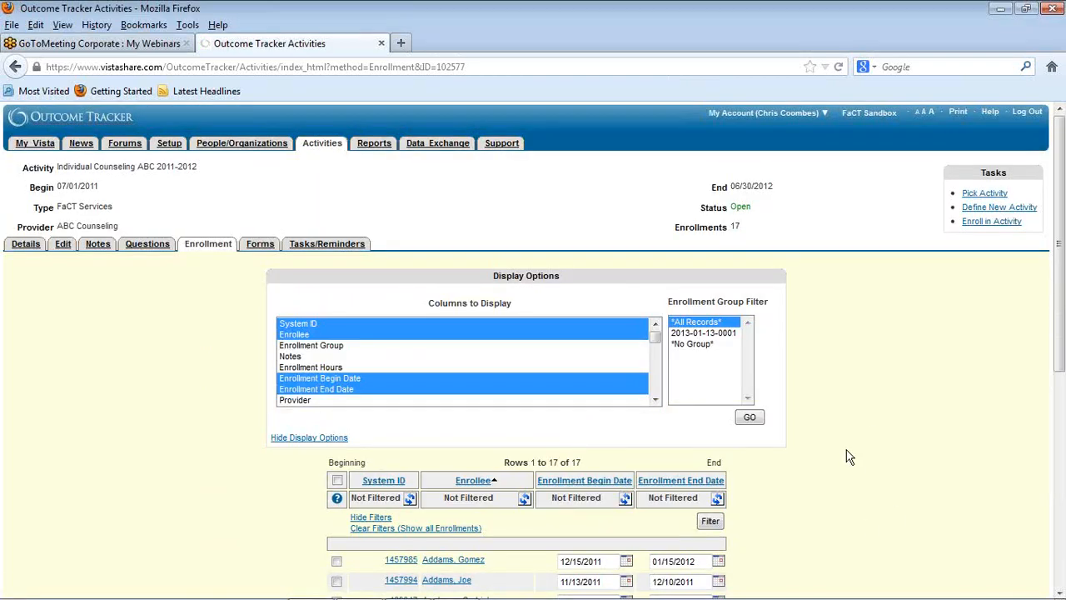
Step: Examine the activity's enrollment count and look through all enrollees for missing end dates
scroll(848, 456, down, 5)
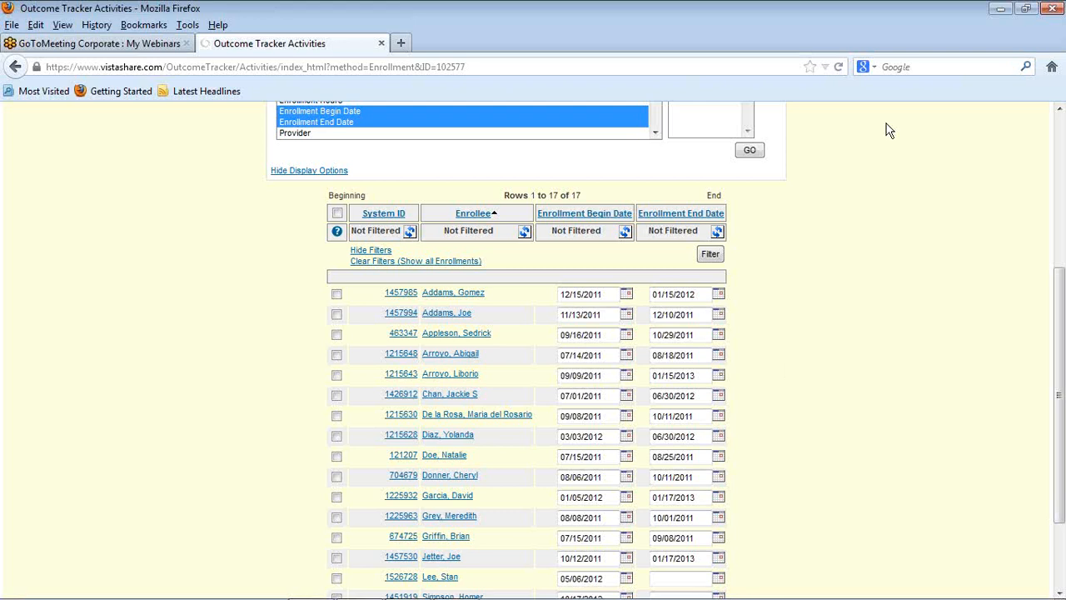
scroll(886, 130, up, 5)
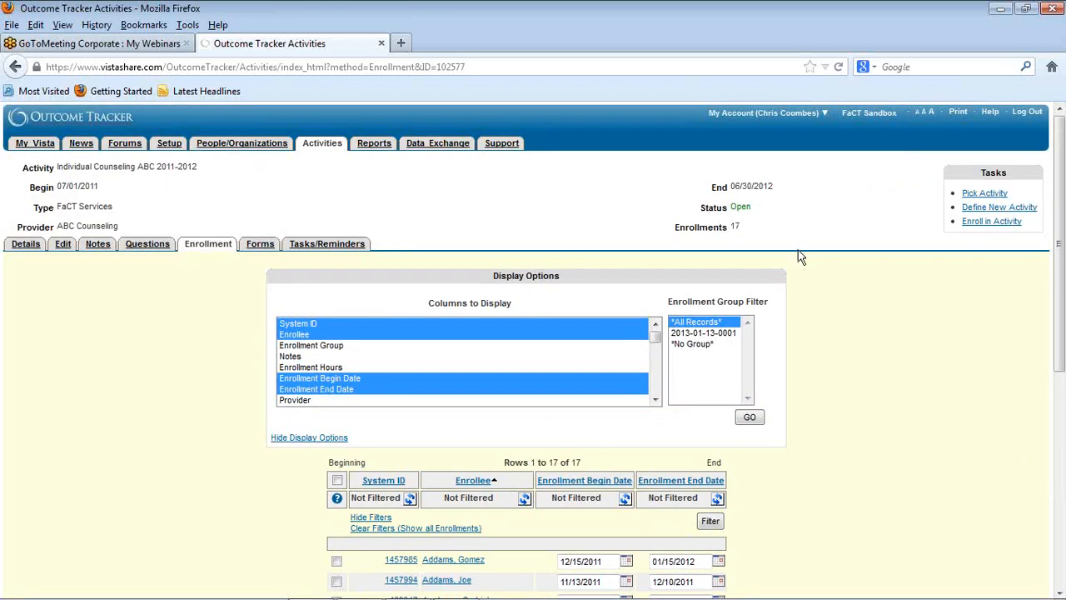
scroll(798, 258, down, 2)
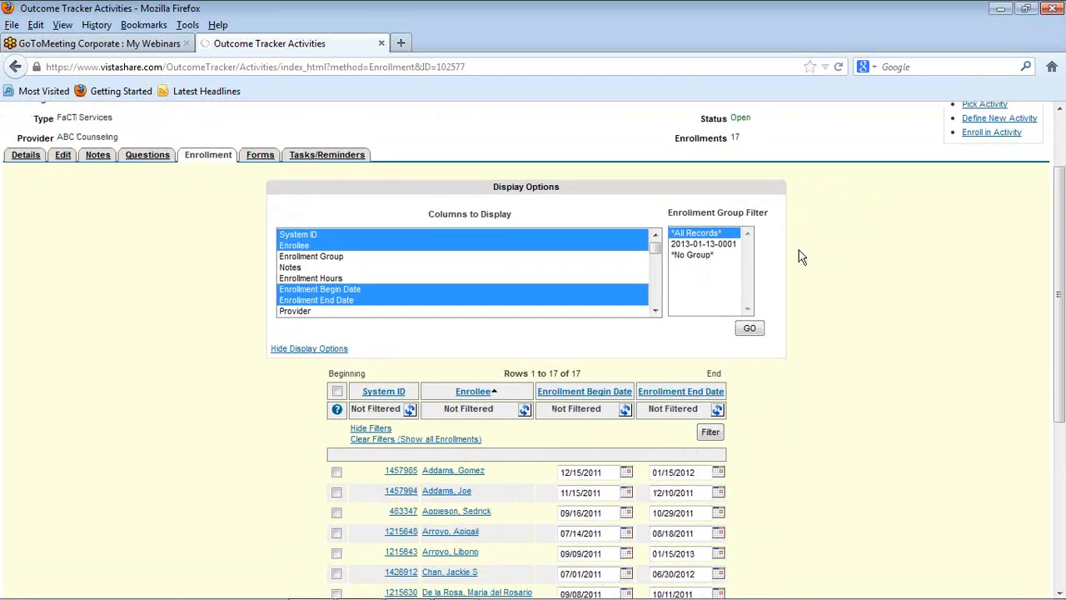
scroll(798, 259, down, 6)
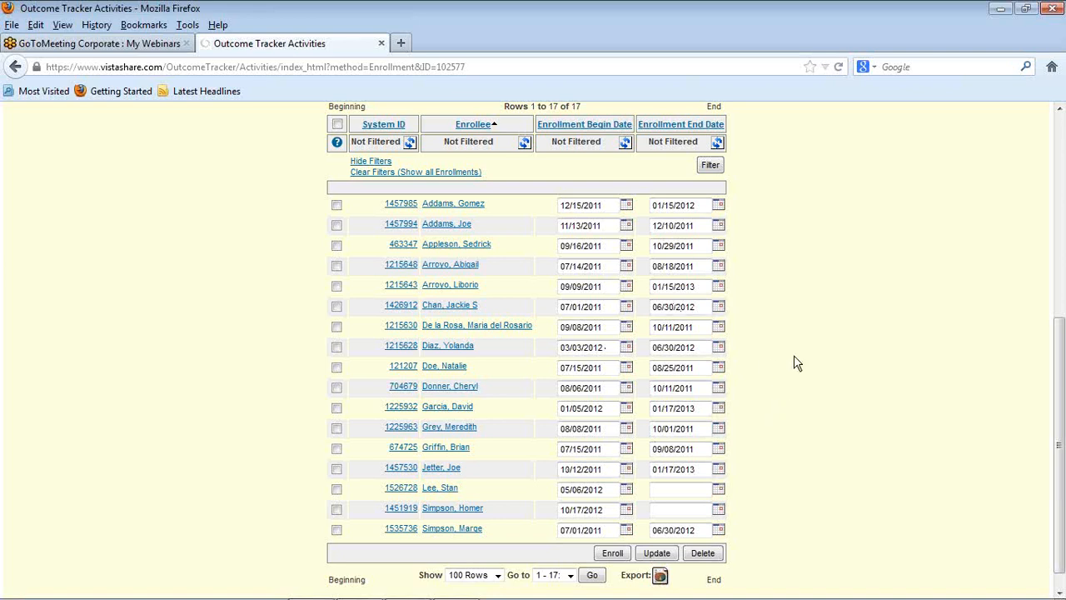
scroll(795, 362, up, 6)
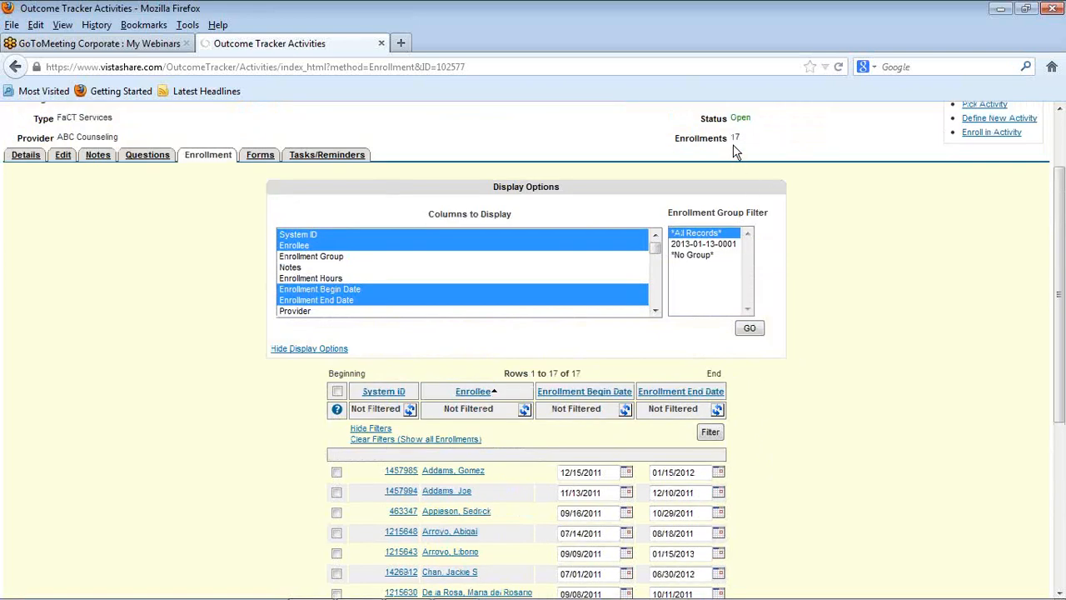
scroll(817, 469, down, 7)
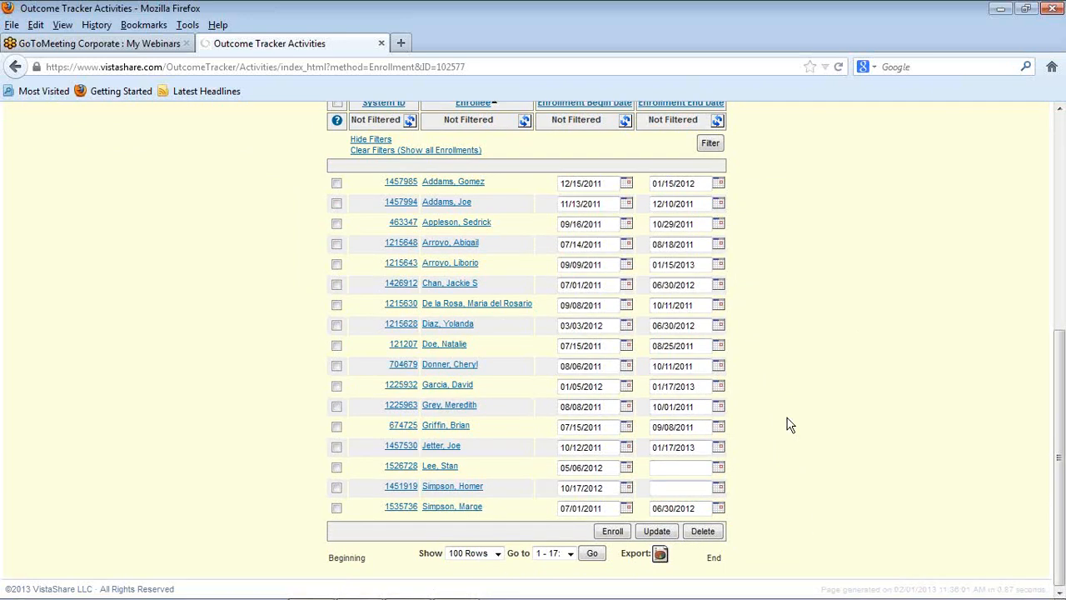
Step: Add the Staff Name column to the columns displayed in the enrollment list
scroll(861, 383, up, 6)
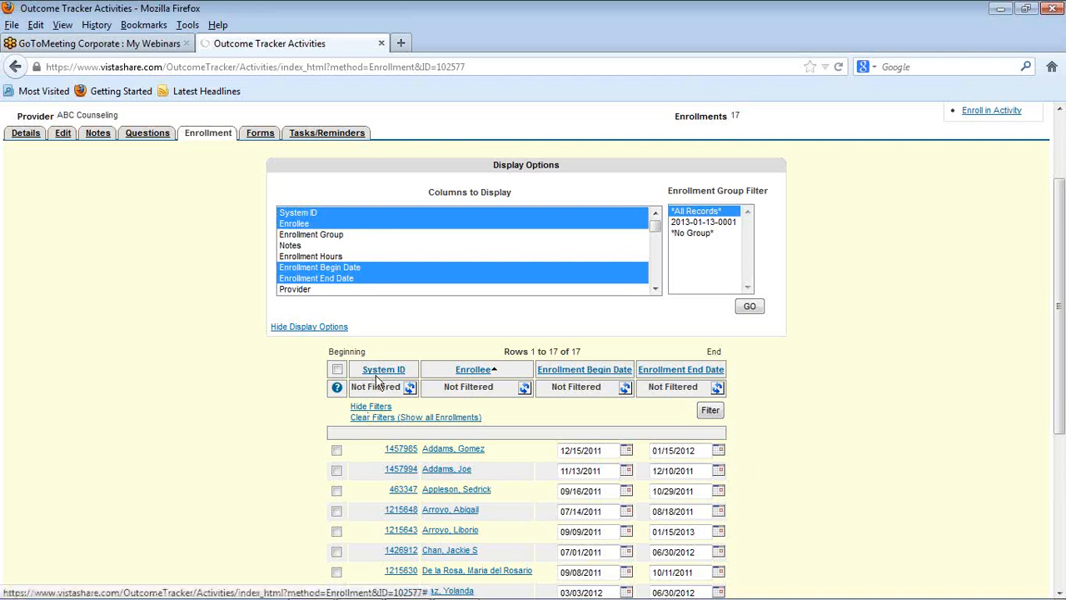
click(655, 289)
click(655, 288)
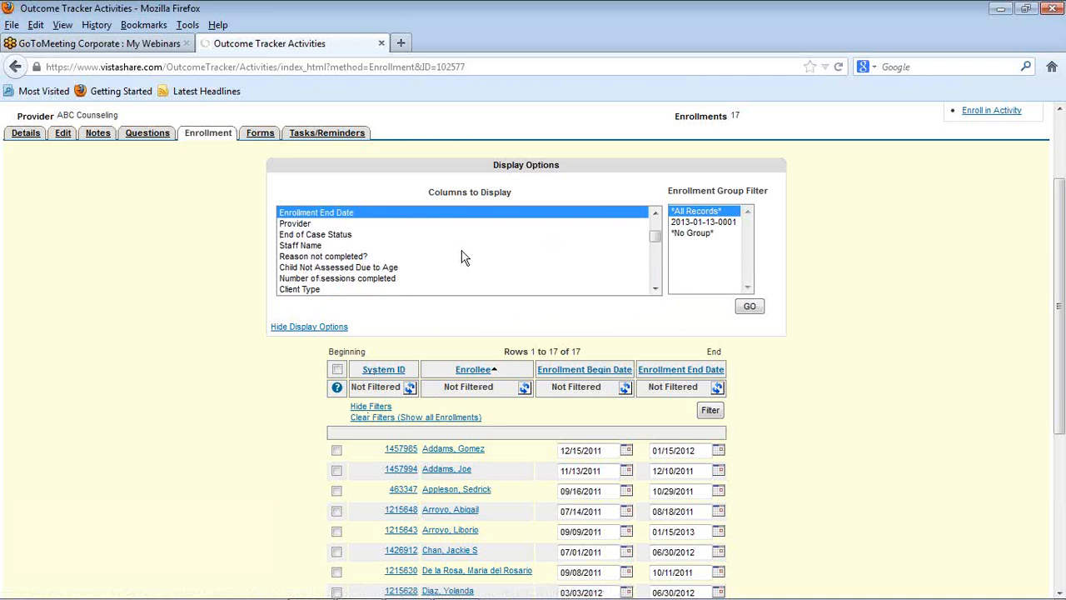
ctrl+click(314, 247)
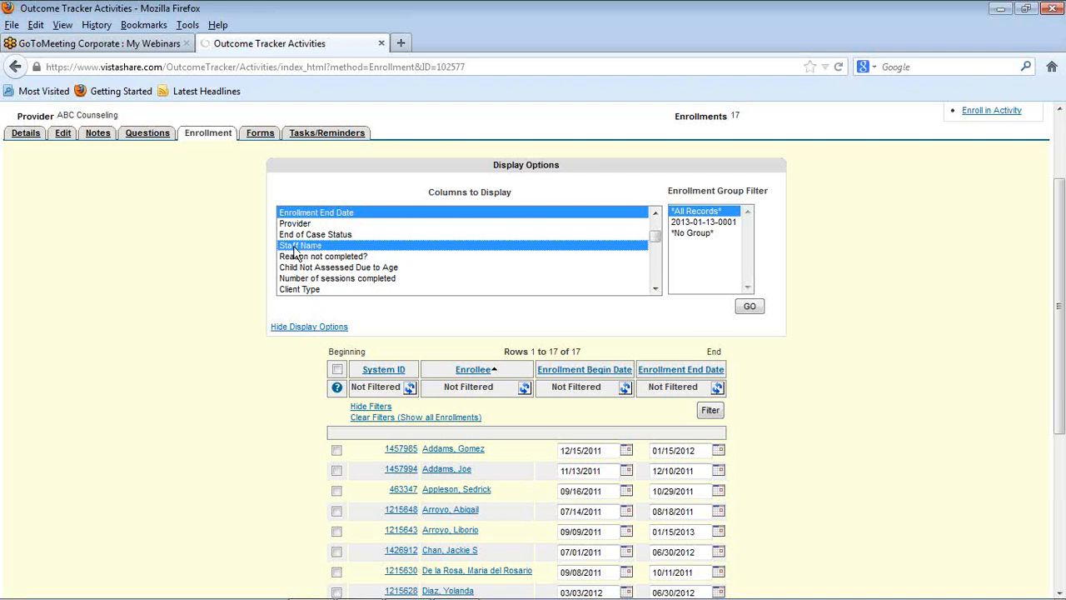
click(752, 307)
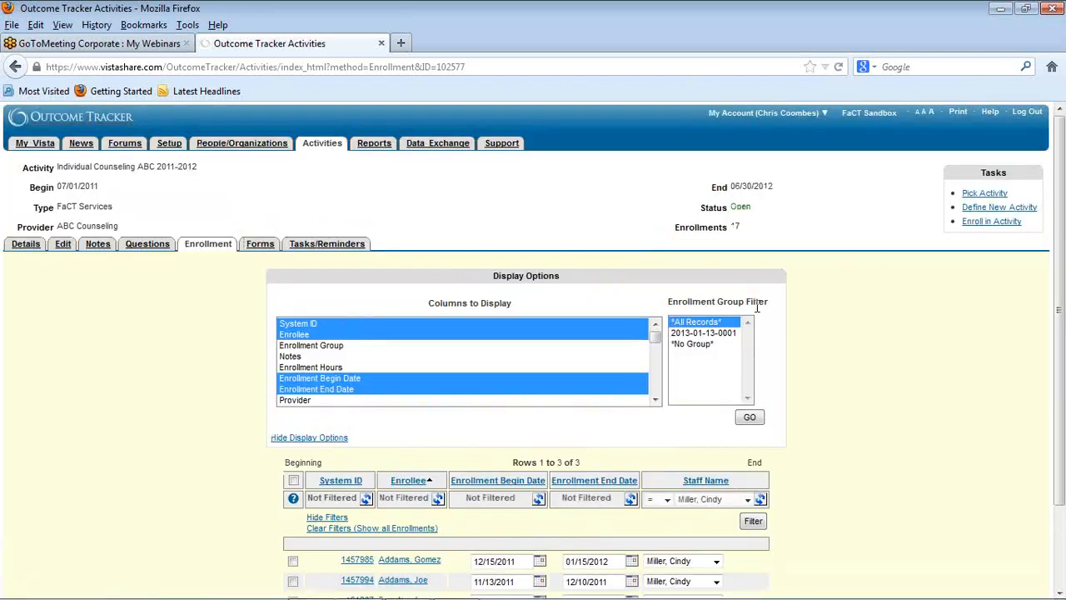
Step: Sort the enrollments by Staff Name and clear the filters so that all enrollments are shown
scroll(898, 392, down, 2)
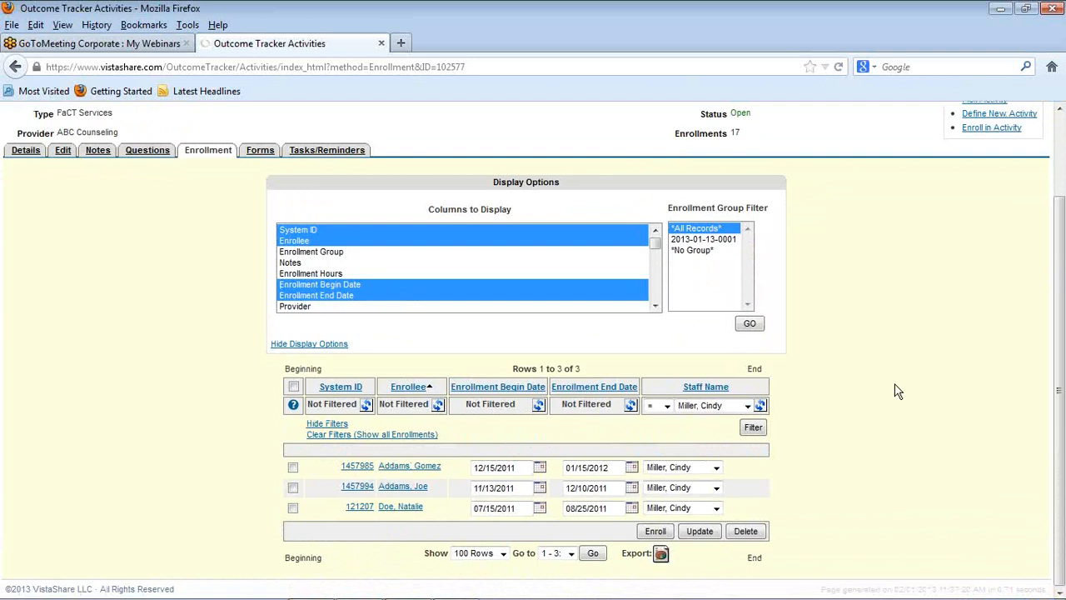
click(761, 413)
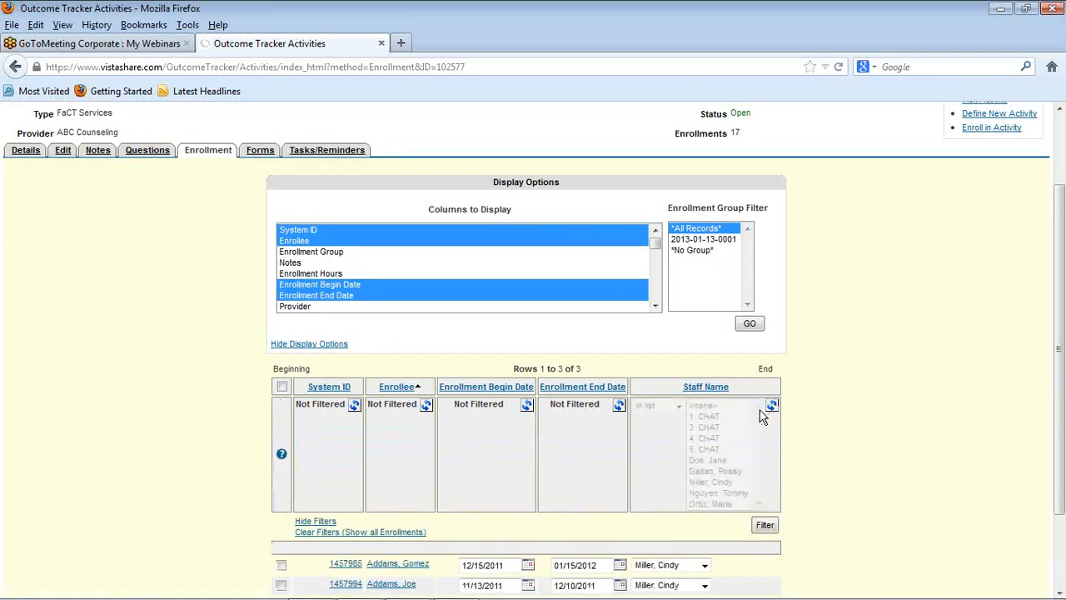
click(699, 395)
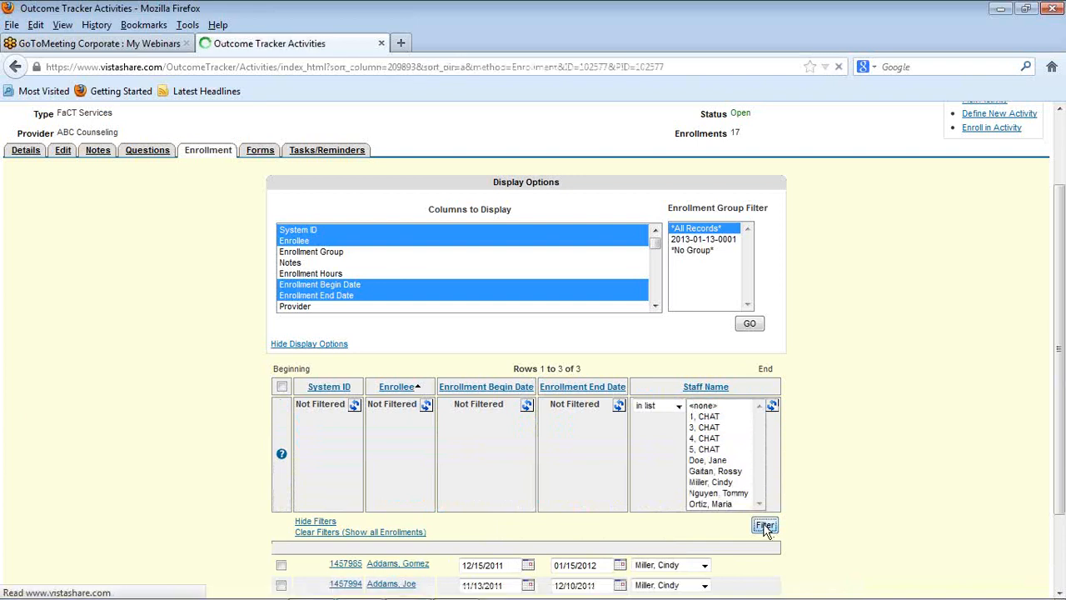
scroll(858, 442, down, 2)
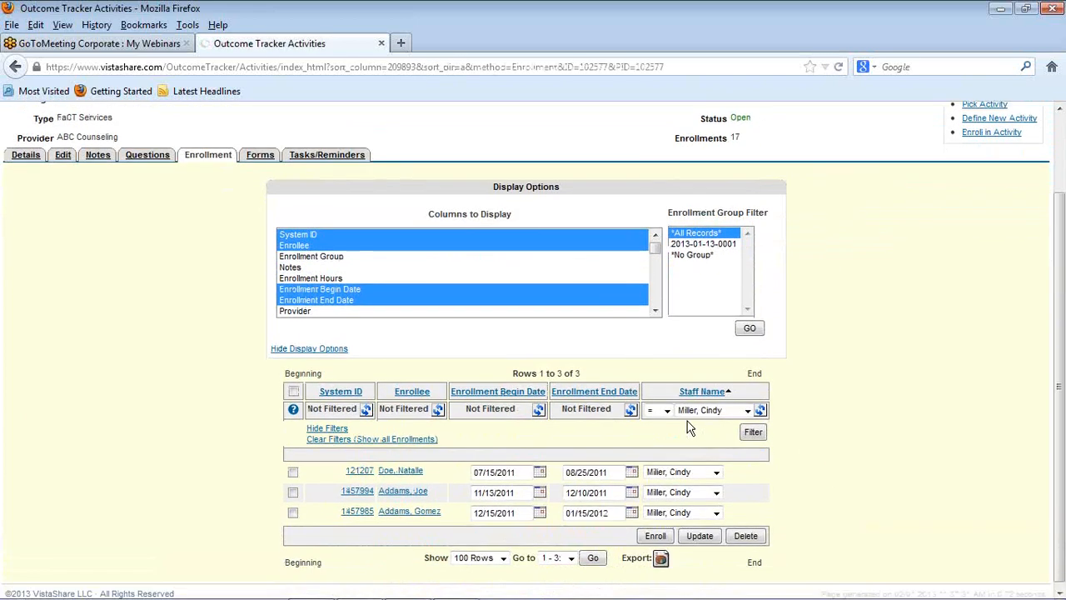
click(759, 412)
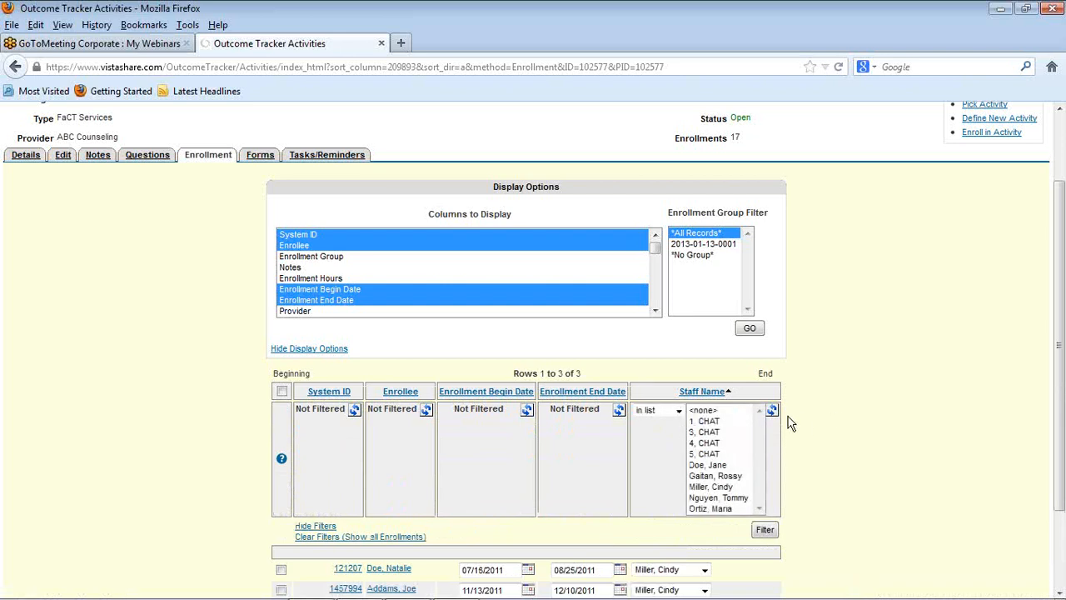
click(771, 411)
click(352, 443)
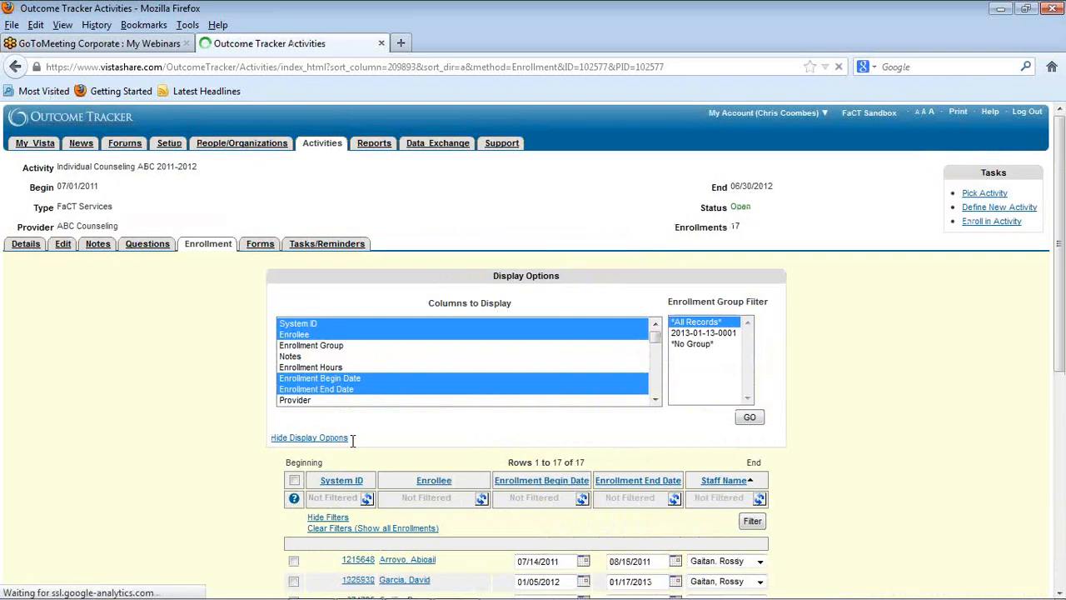
Step: Review the staff assignments and filter Staff Name to the staff member of the enrollment from 07/14/2011 to 08/18/2011
scroll(847, 422, down, 5)
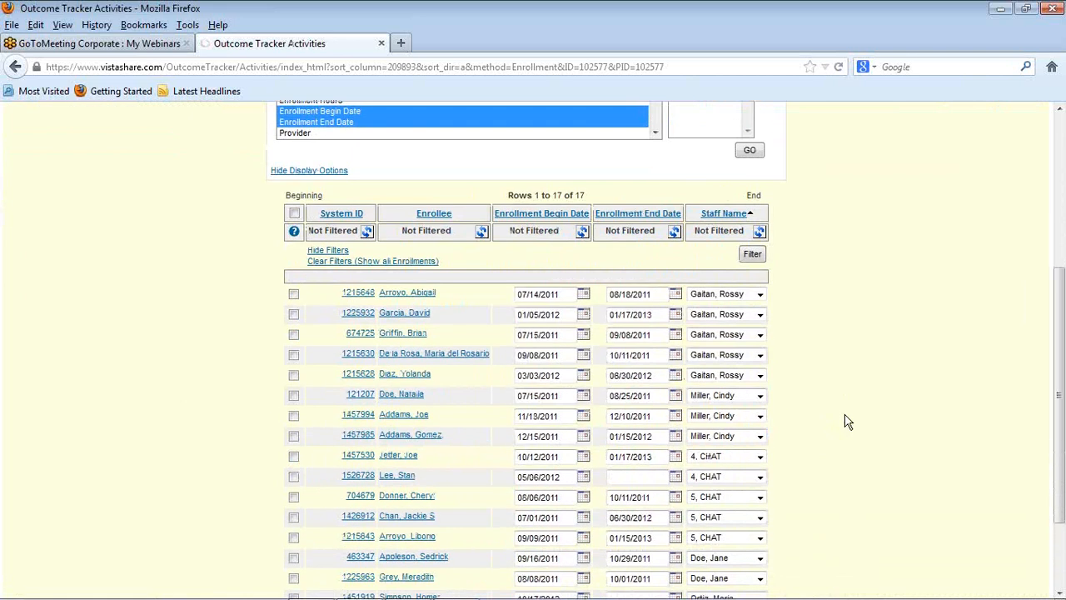
scroll(847, 422, down, 2)
scroll(847, 422, up, 2)
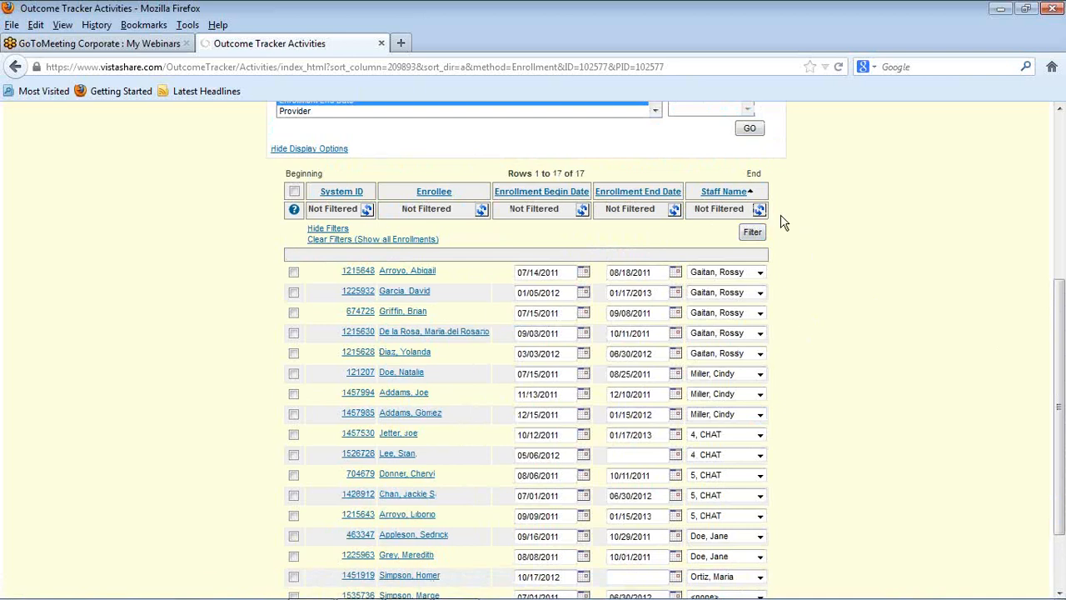
scroll(813, 237, down, 2)
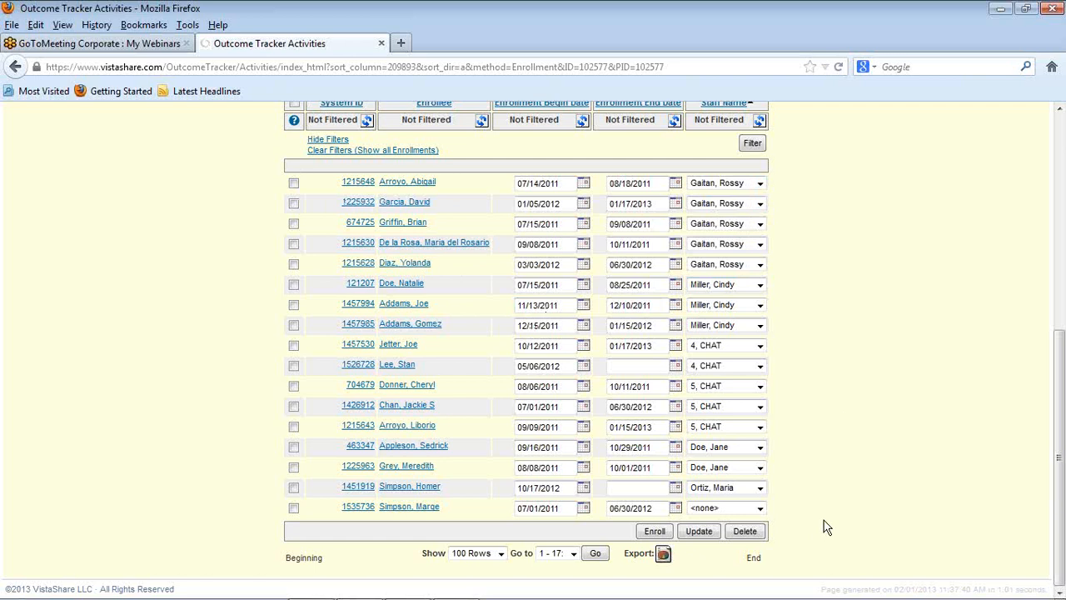
scroll(835, 505, up, 2)
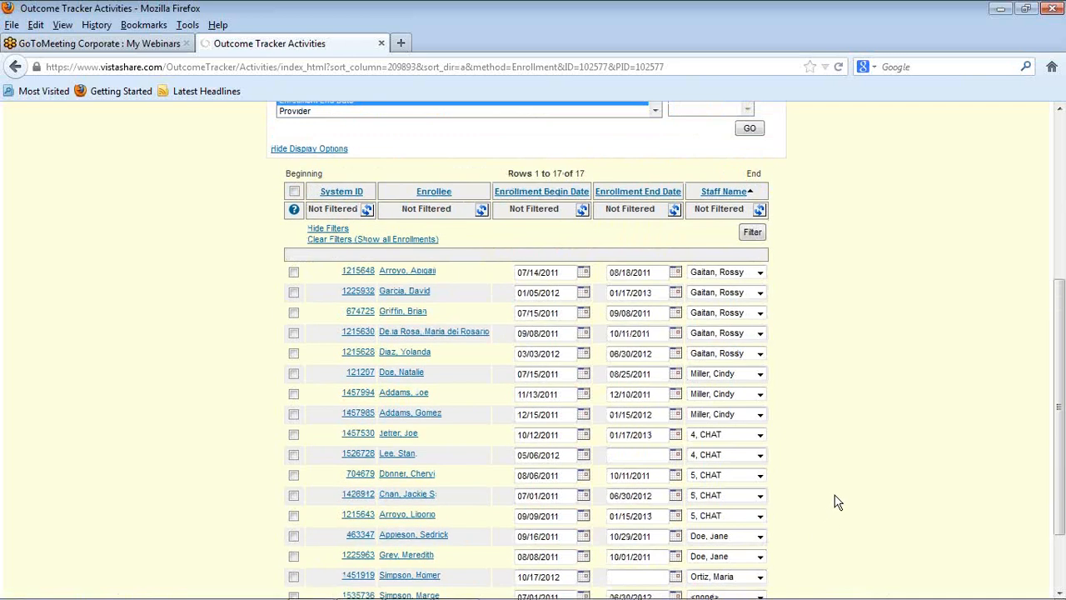
click(718, 209)
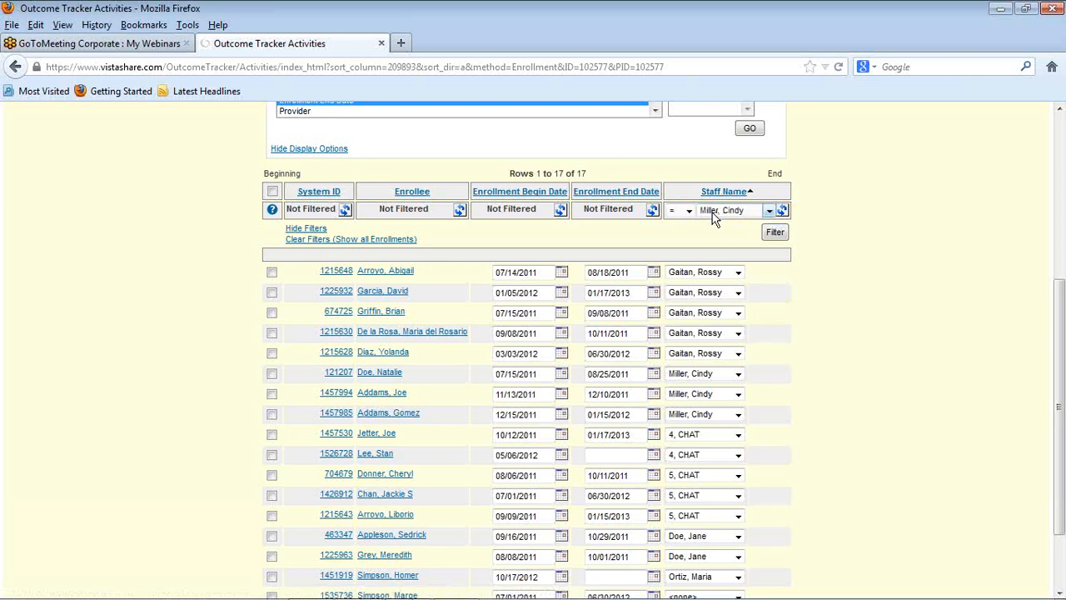
click(771, 213)
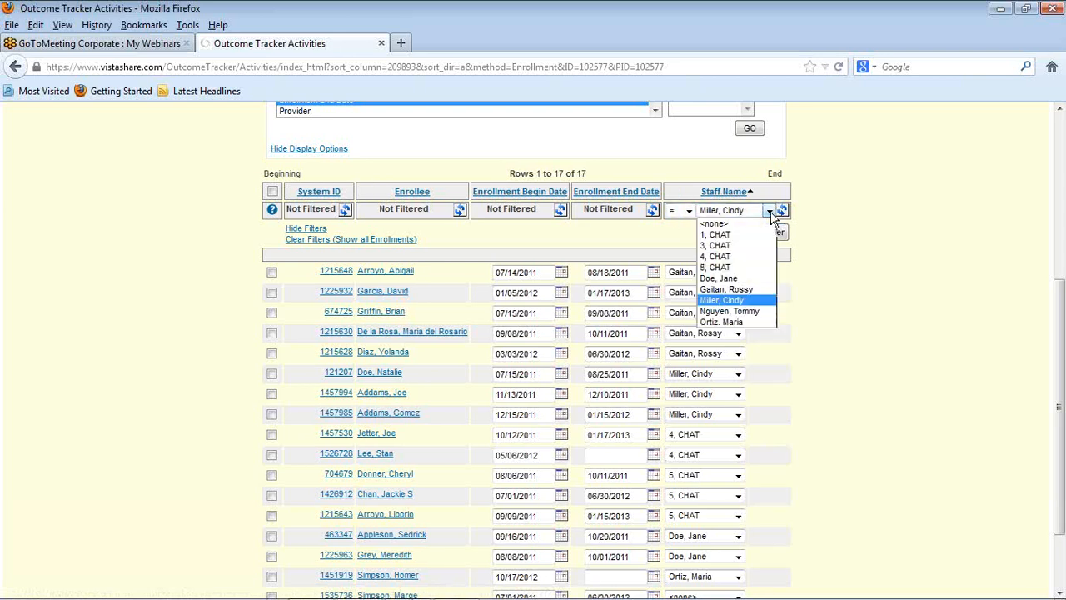
click(743, 288)
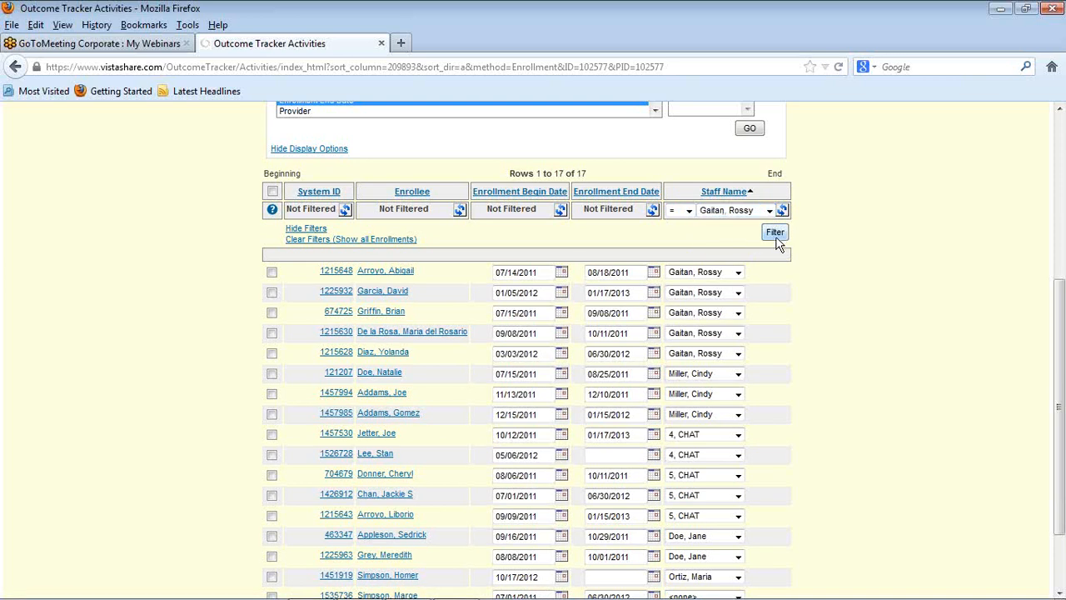
click(774, 235)
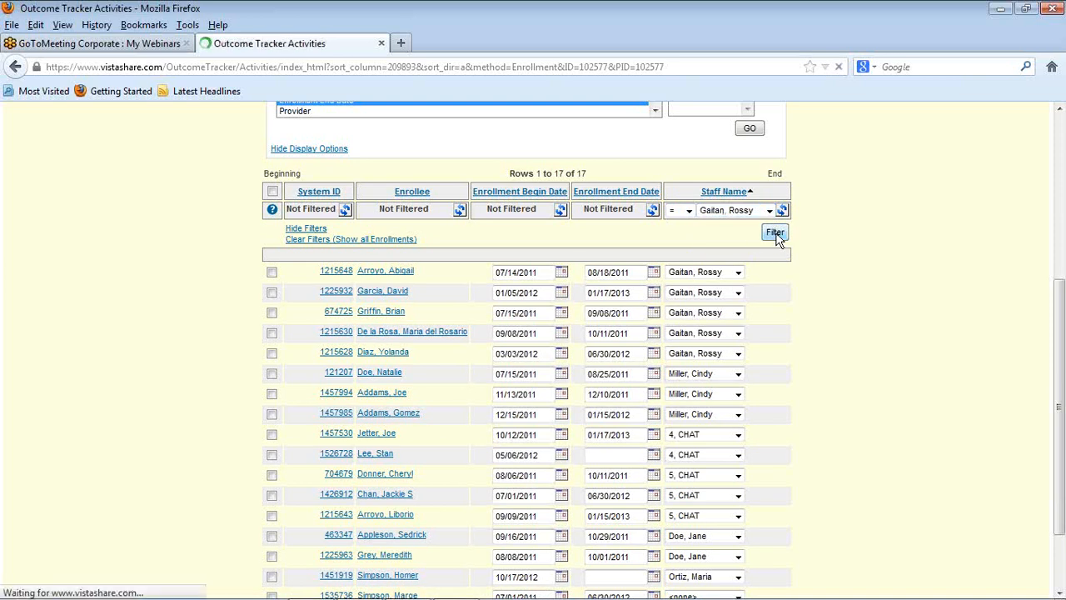
scroll(966, 423, down, 3)
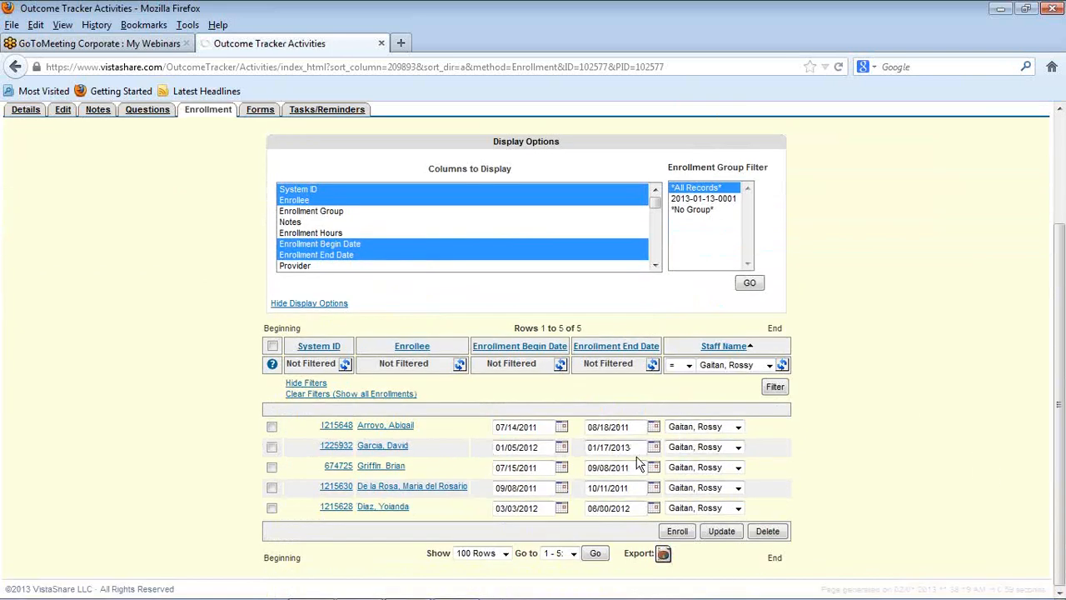
Step: Clear the staff filter to list all enrollments and check for enrollees without an assigned staff name
click(308, 395)
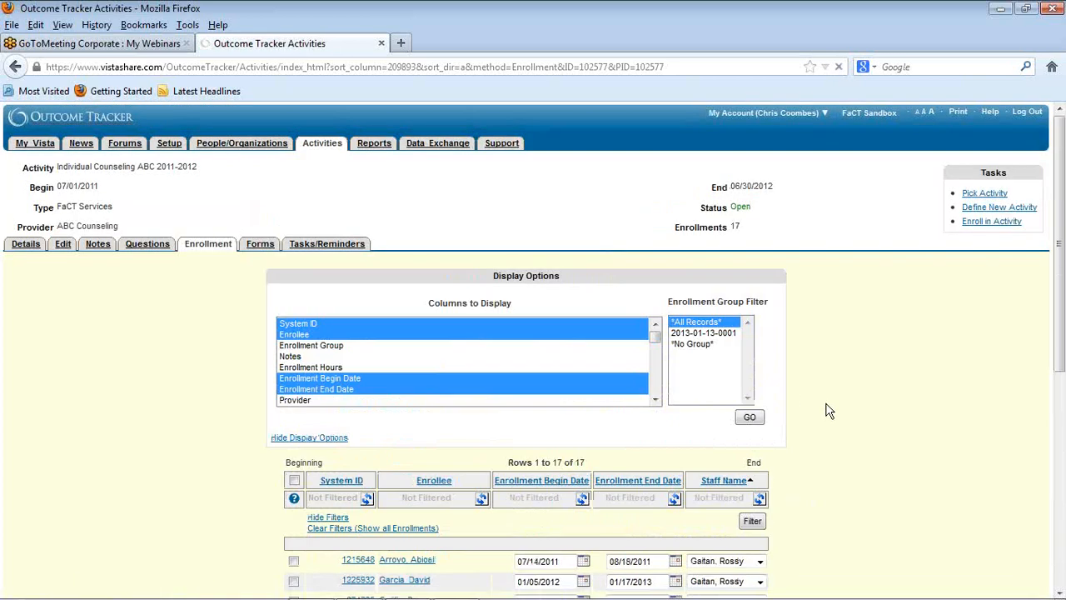
scroll(828, 412, down, 5)
scroll(827, 410, down, 3)
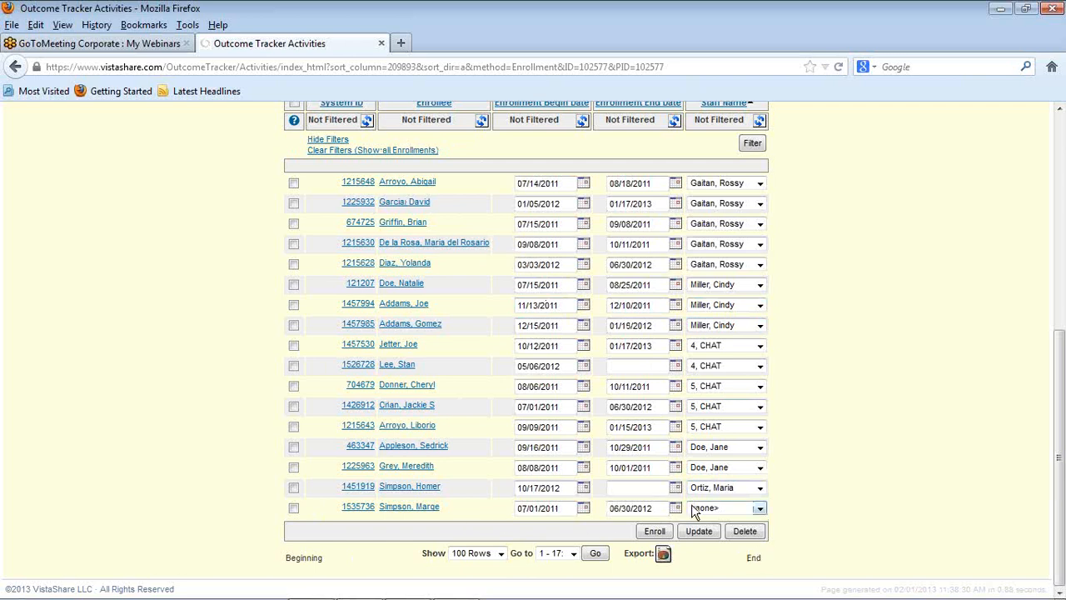
Step: Assign the enrollment without a staff name to the staff member of the 07/14/2011 to 08/18/2011 enrollment and save the update
click(760, 509)
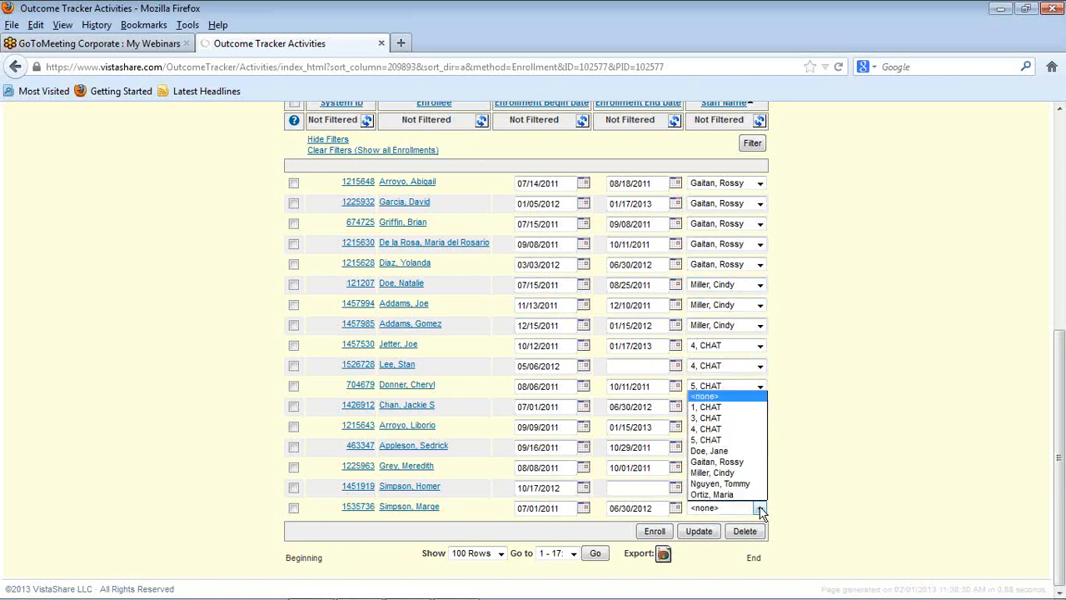
click(736, 463)
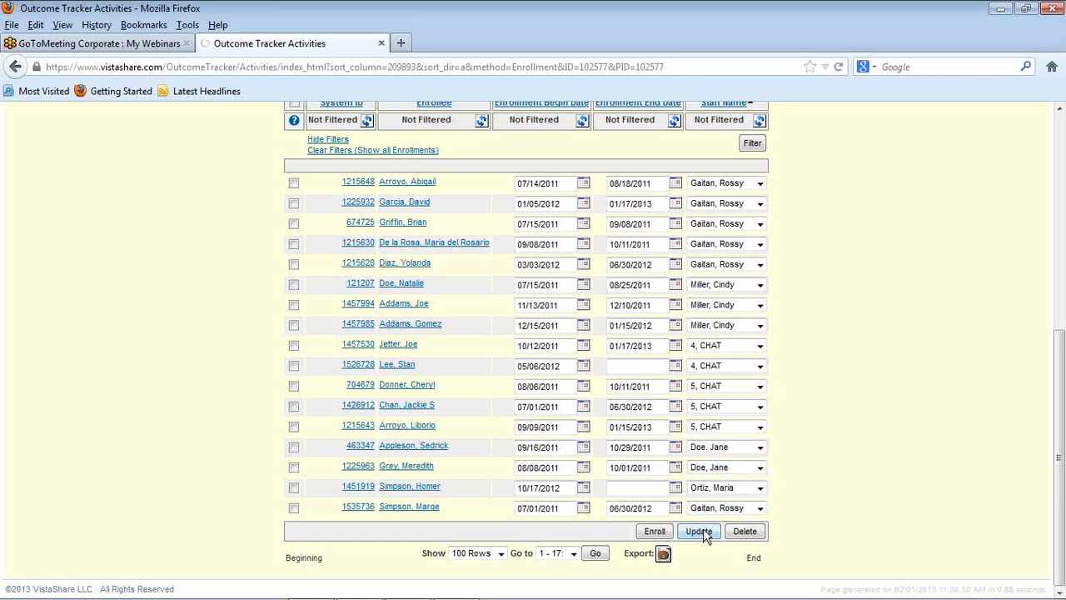
click(703, 530)
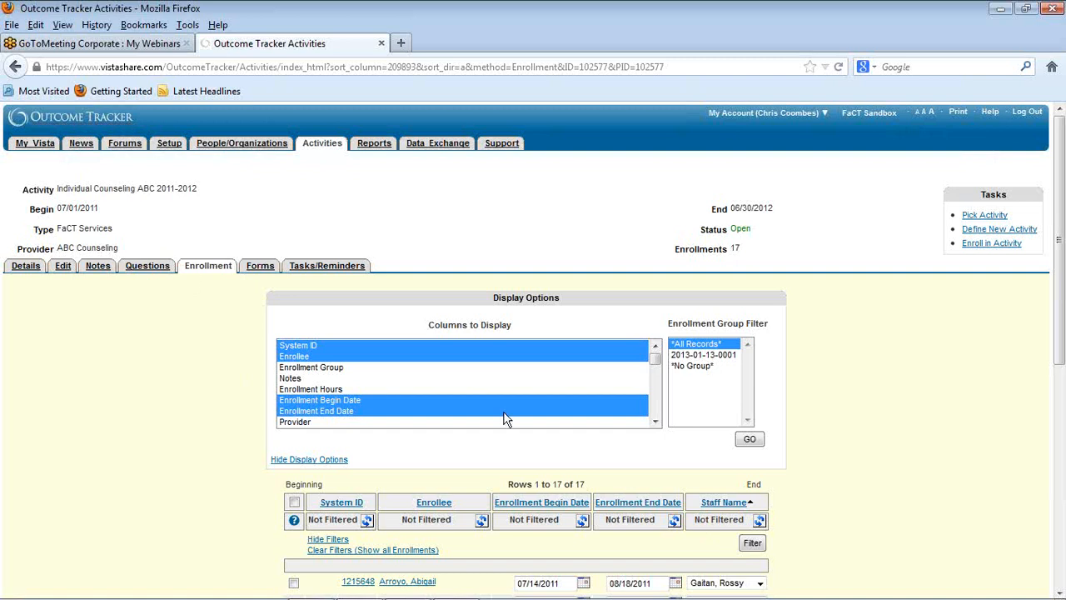
Step: Add the Provider column to the columns displayed in the enrollment list and check the provider of each enrollment
scroll(587, 427, down, 1)
scroll(588, 427, down, 2)
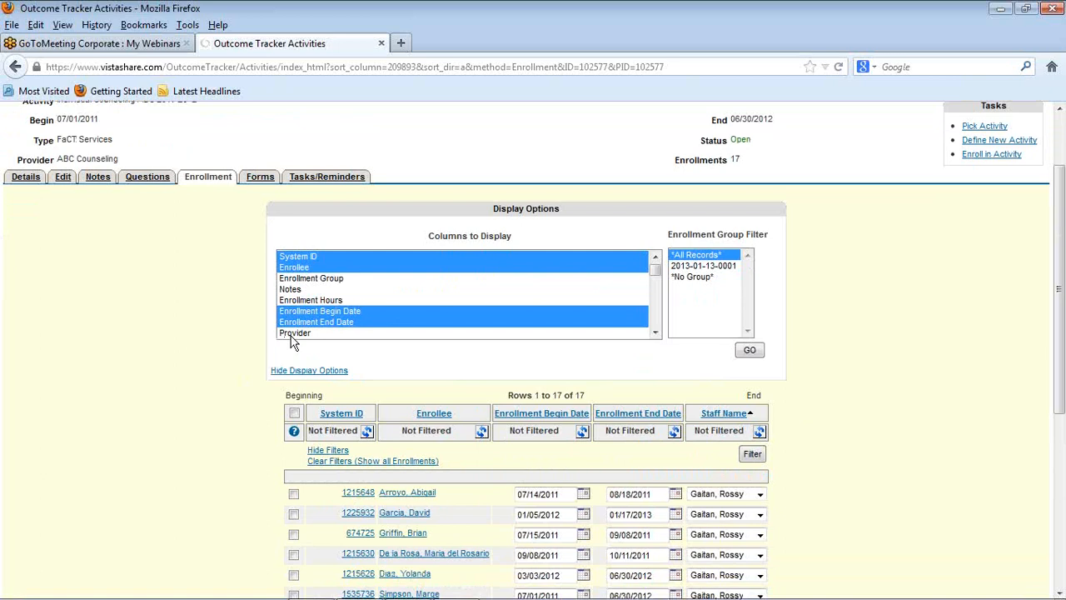
ctrl+click(293, 333)
click(750, 351)
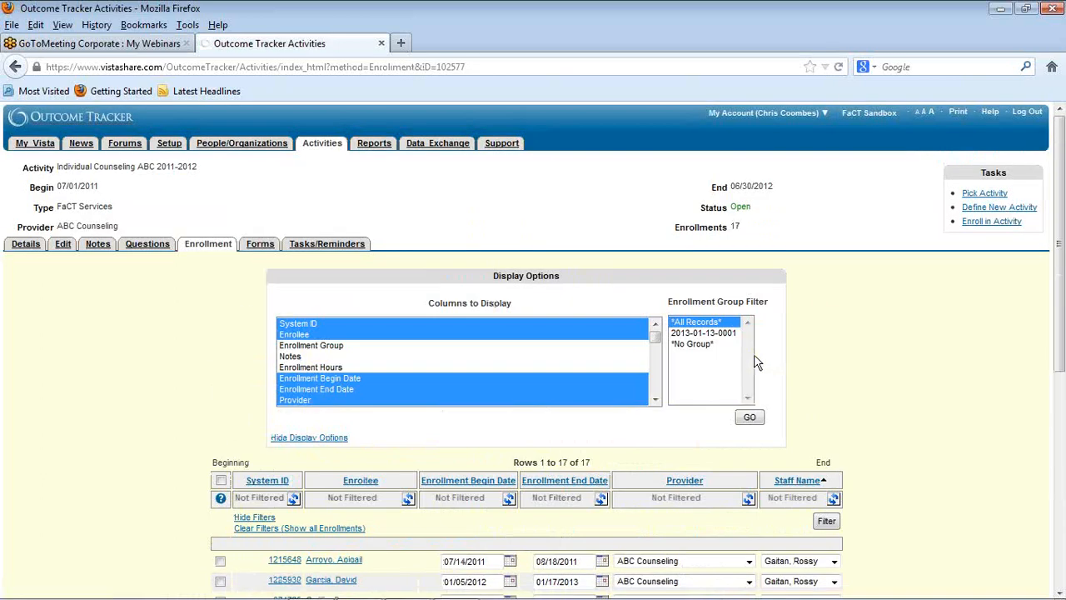
scroll(917, 483, down, 6)
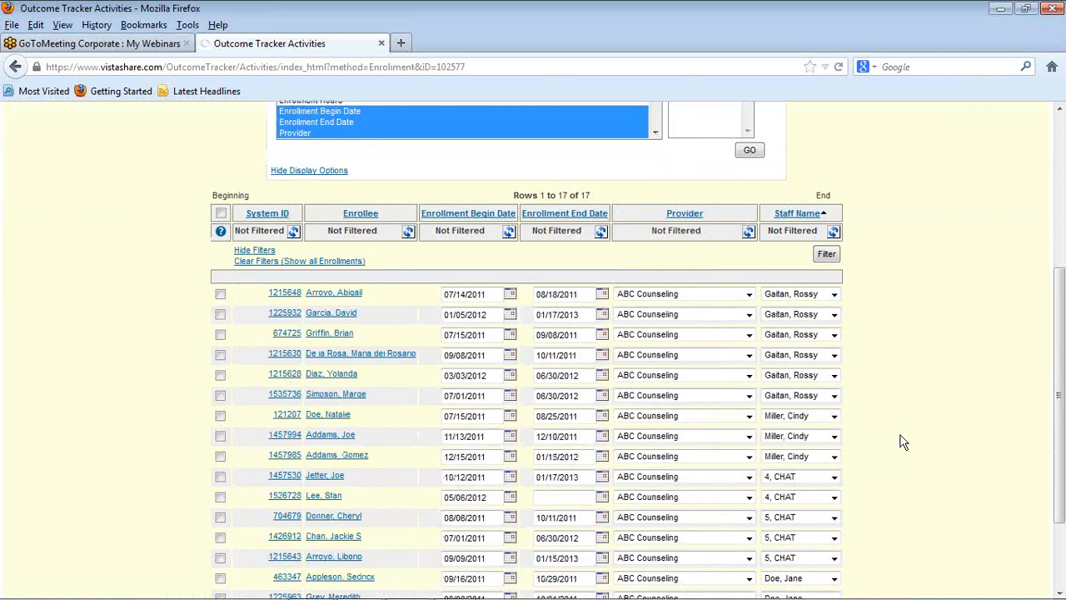
Step: Remove the Provider column from the displayed columns and review the enrollment list with its staff assignments
ctrl+click(304, 136)
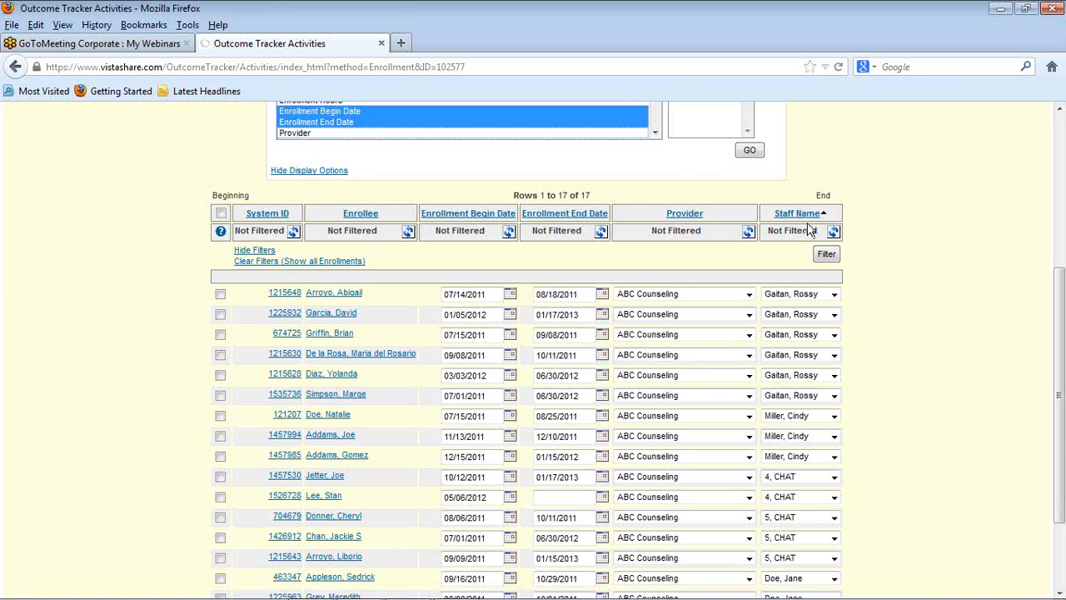
click(748, 156)
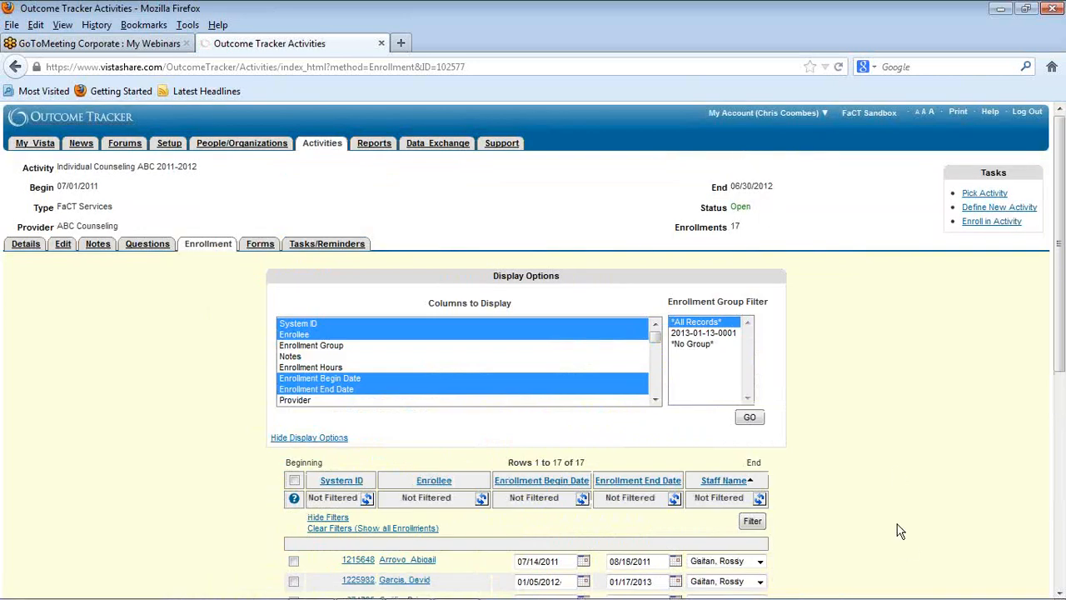
scroll(873, 496, down, 5)
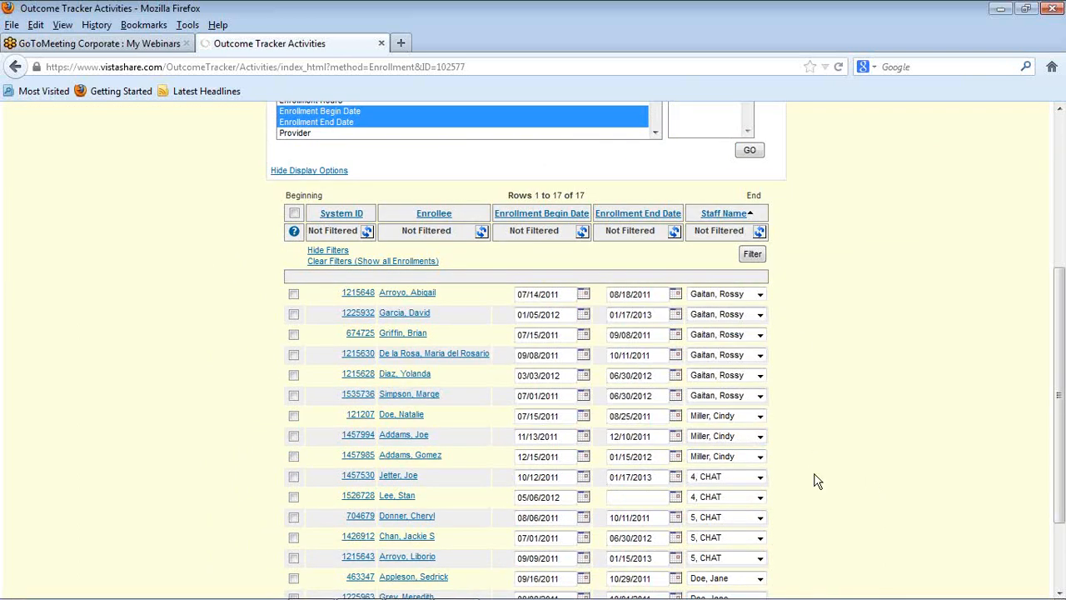
scroll(816, 479, down, 3)
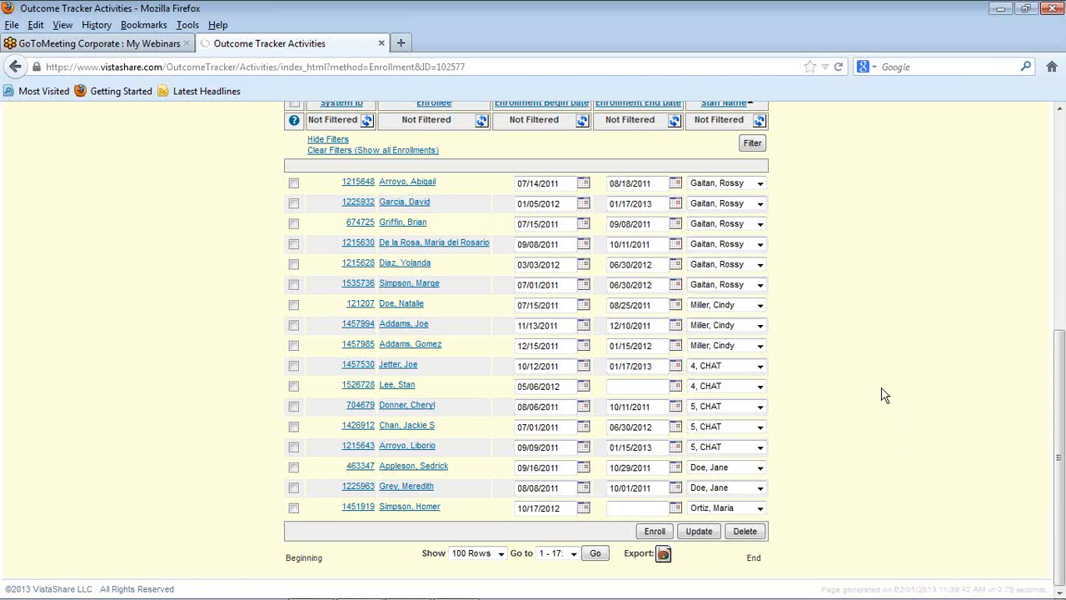
scroll(884, 395, up, 5)
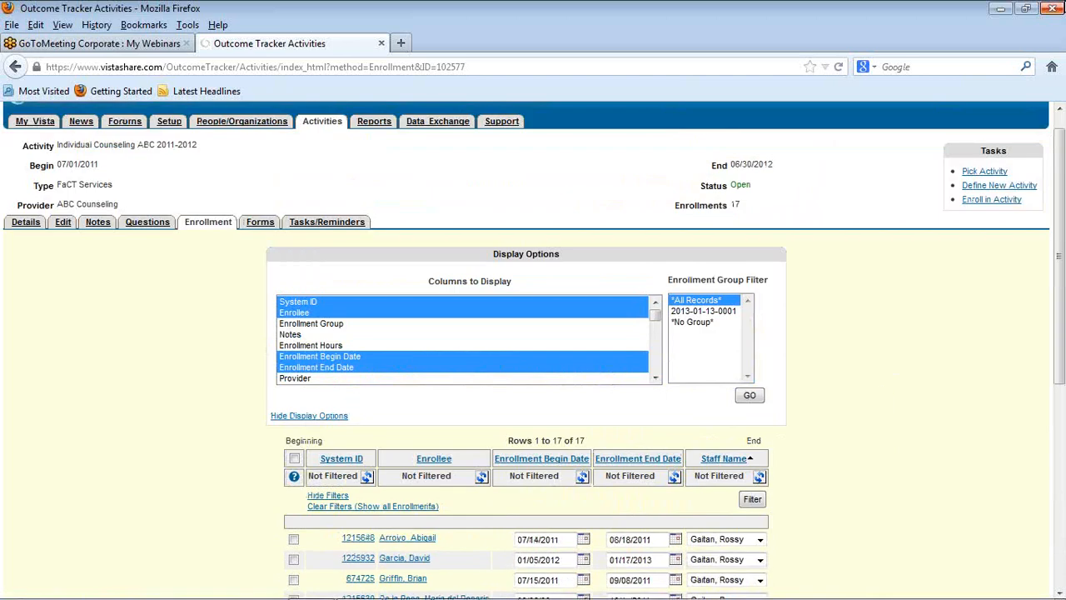